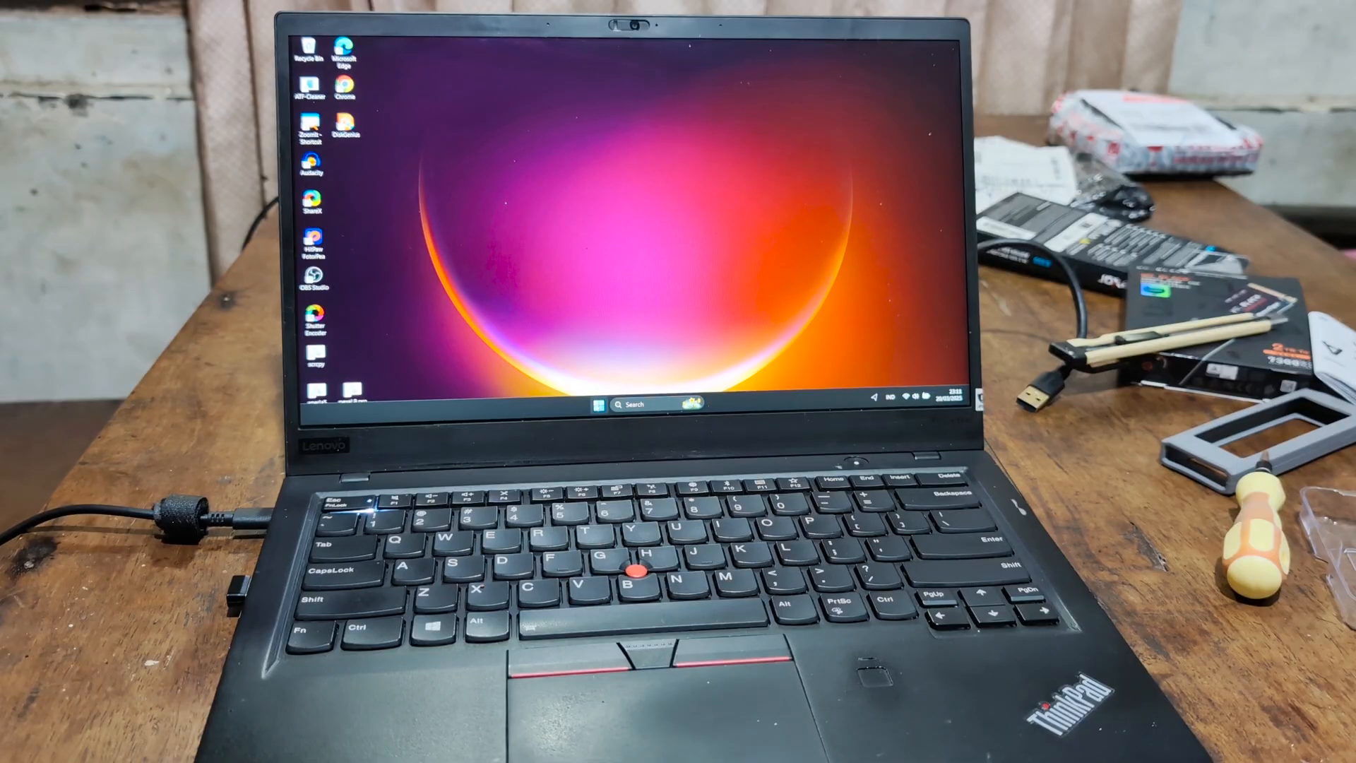
{"action": "left_click", "coordinate": [598, 405]}
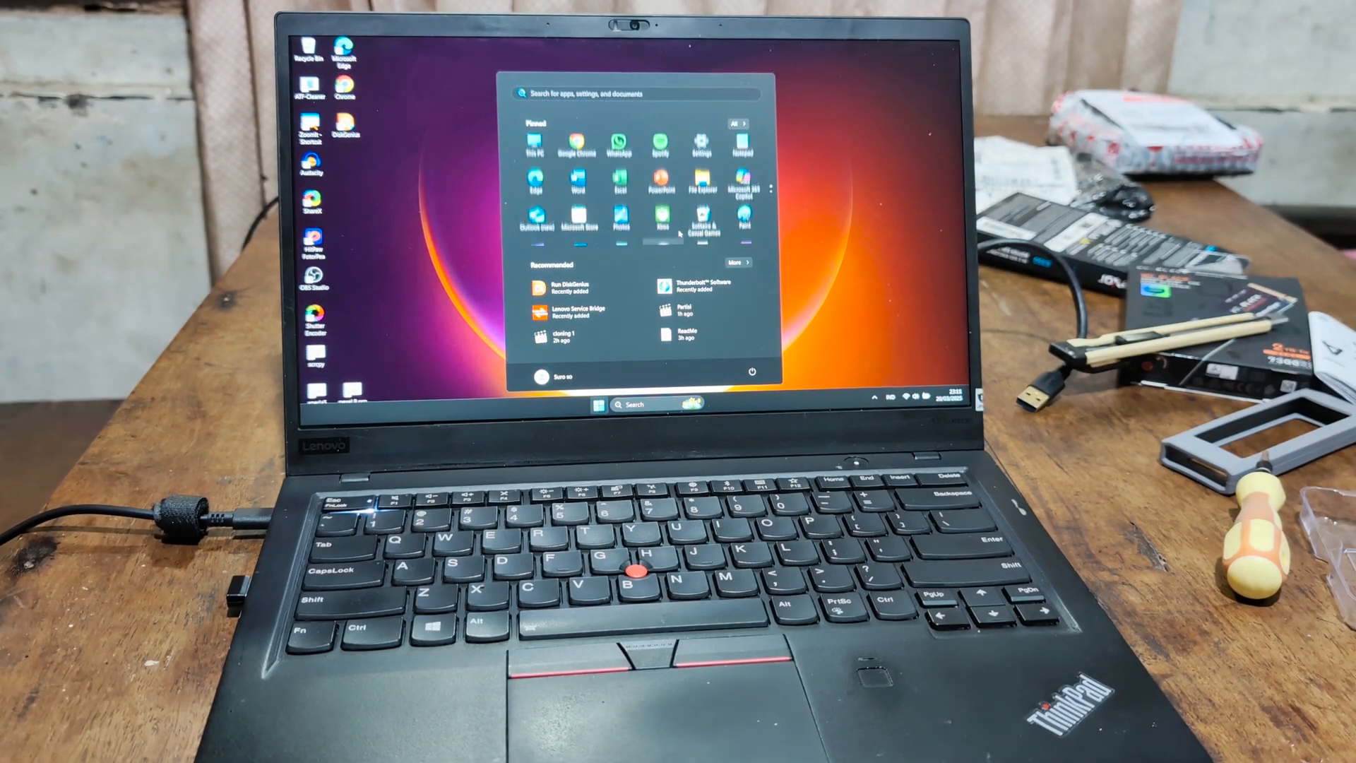
{"action": "left_click", "coordinate": [678, 231]}
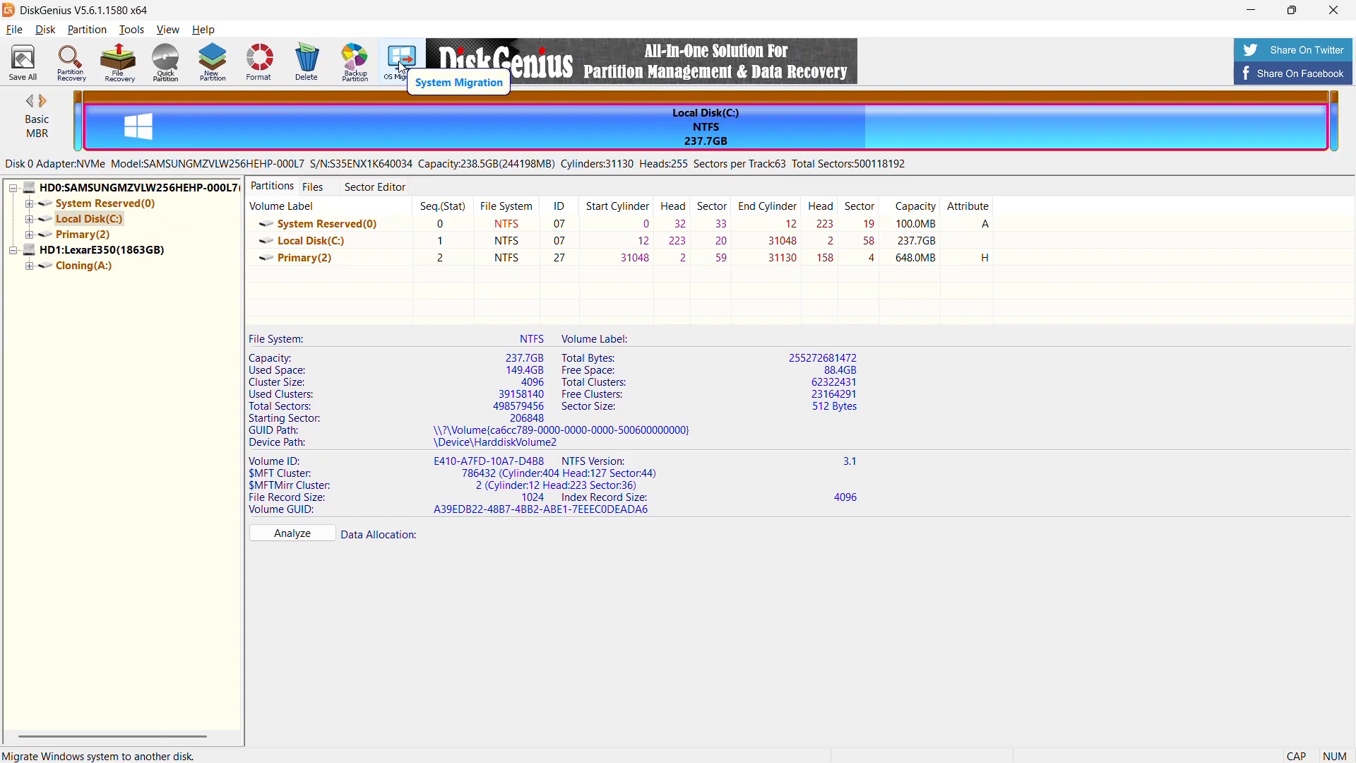
{"action": "left_click", "coordinate": [402, 65]}
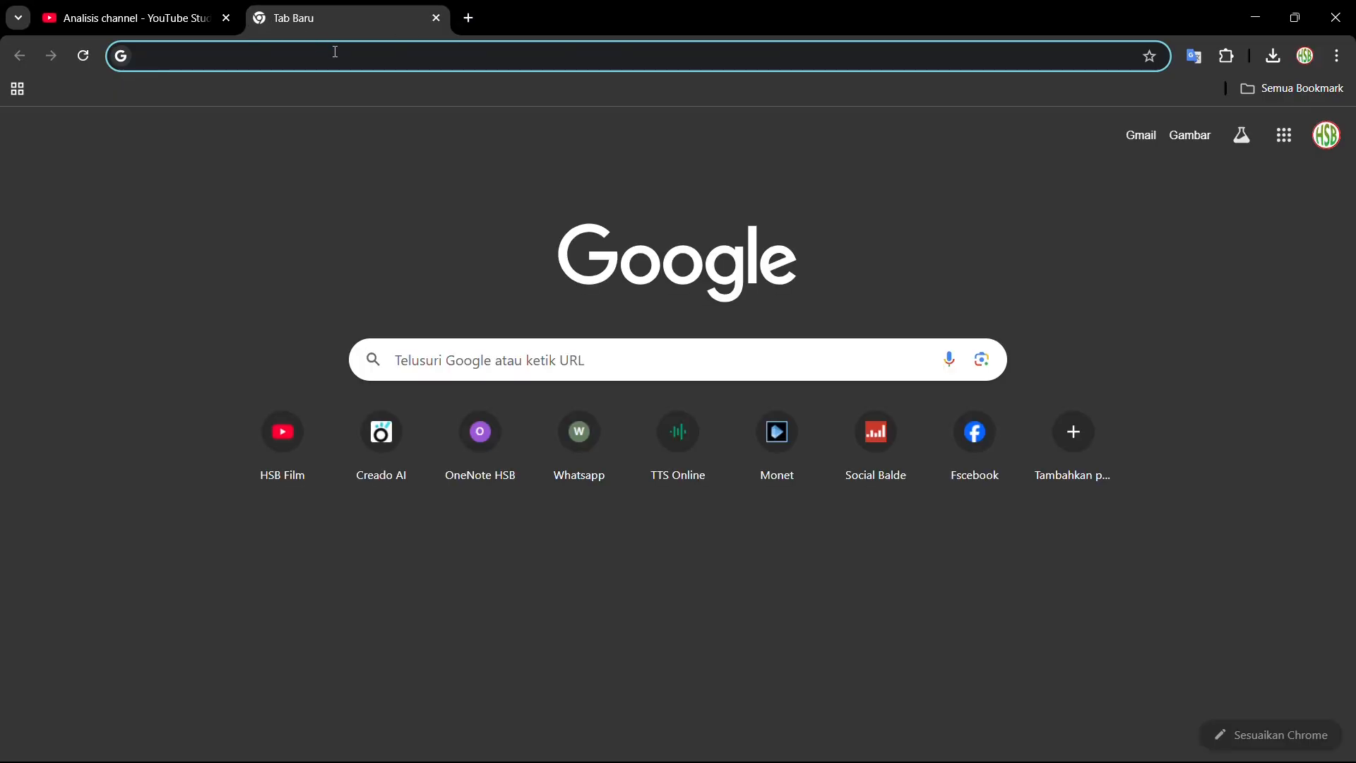
Step: Search Google for "disk genius" and open the Download page of diskgenius.com
{"action": "left_click", "coordinate": [503, 366]}
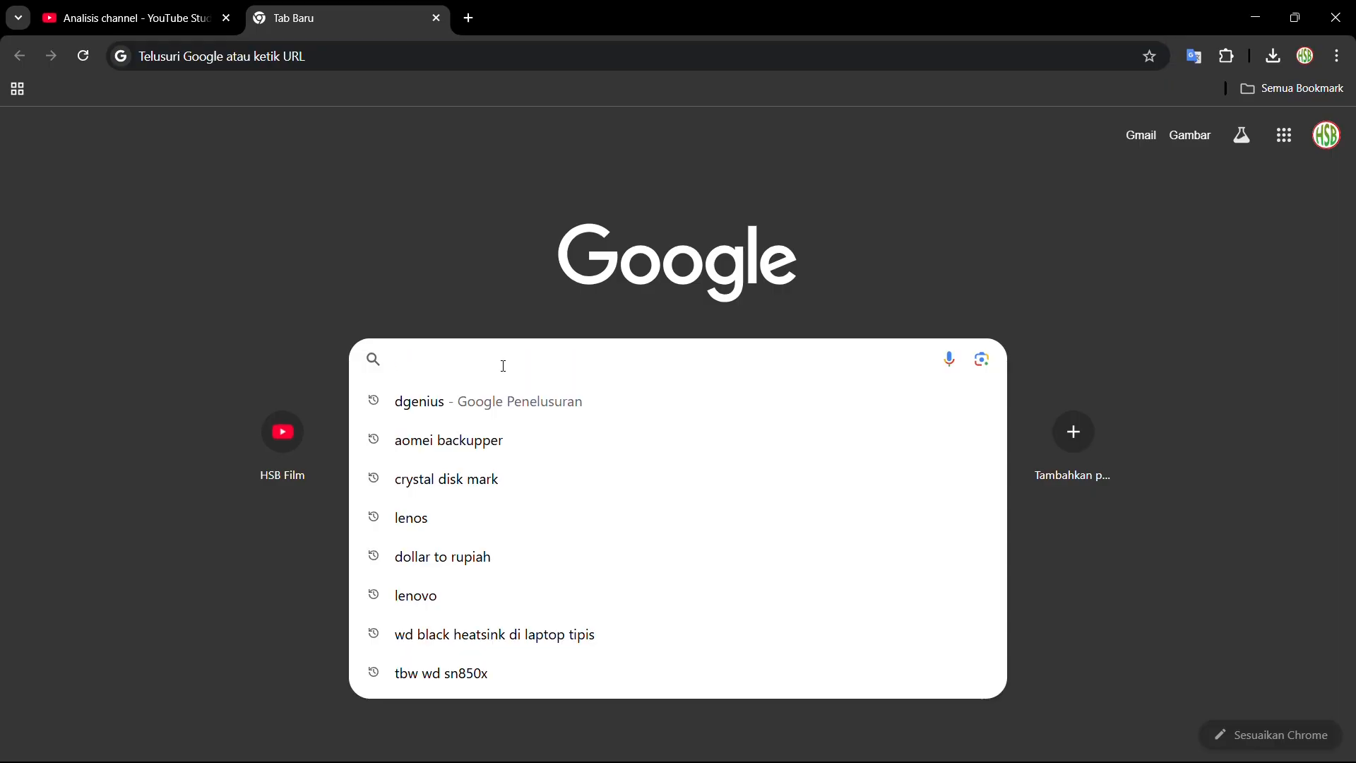
{"action": "type", "text": "disk genius"}
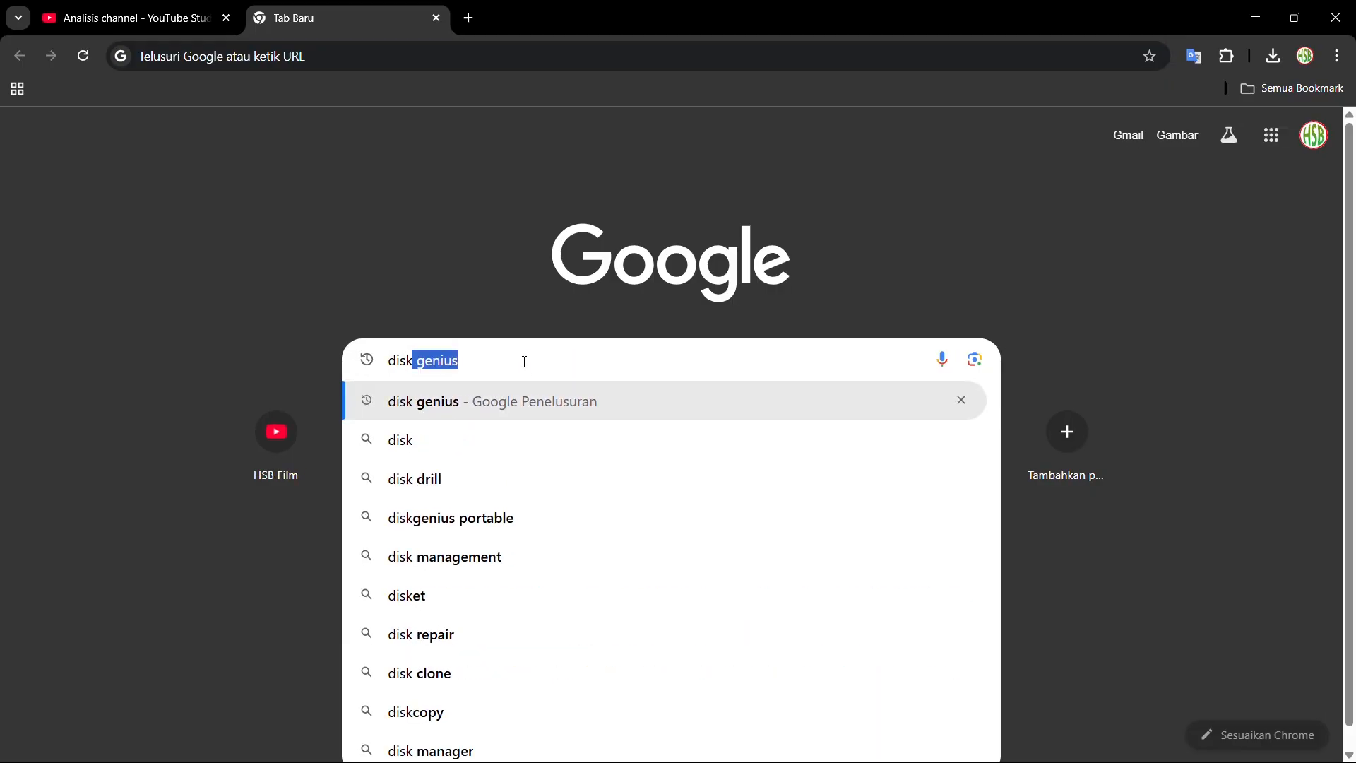
{"action": "key", "text": "Return"}
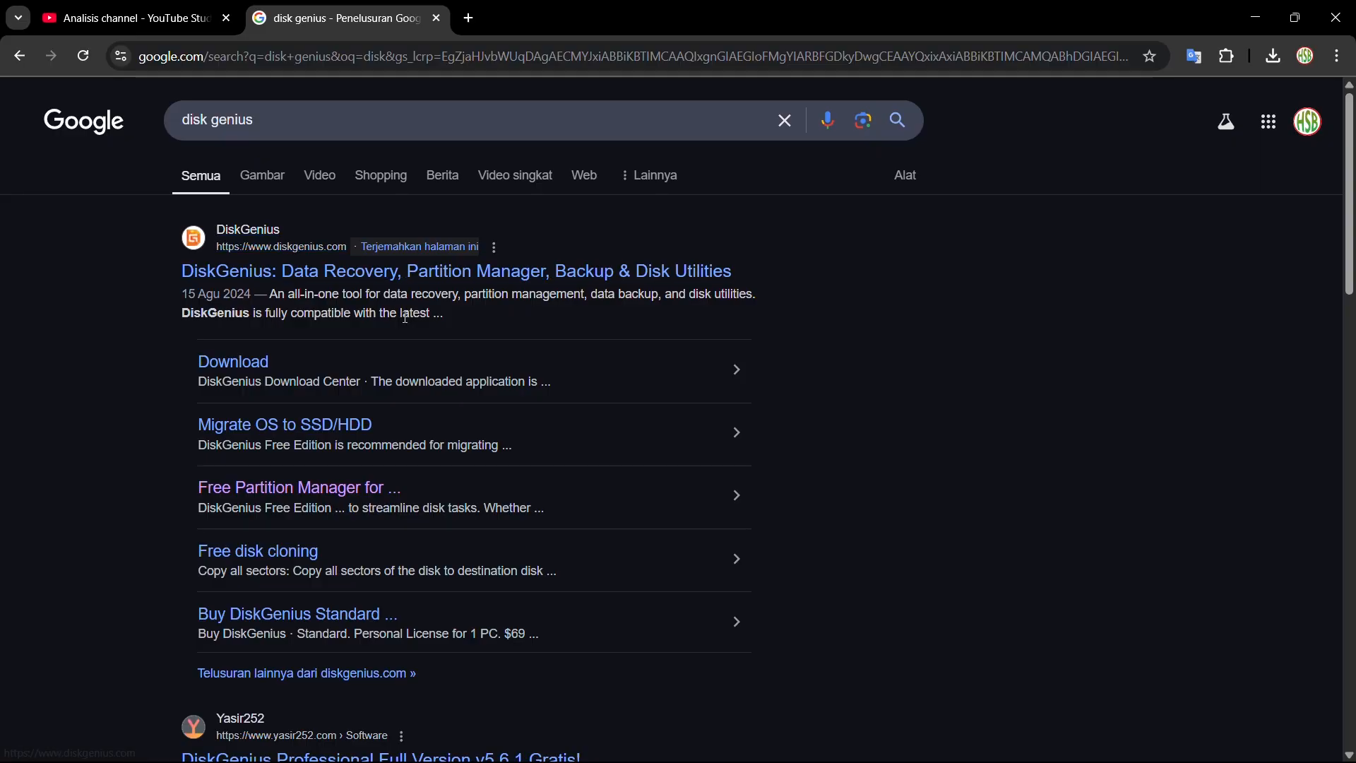
{"action": "left_click", "coordinate": [236, 370]}
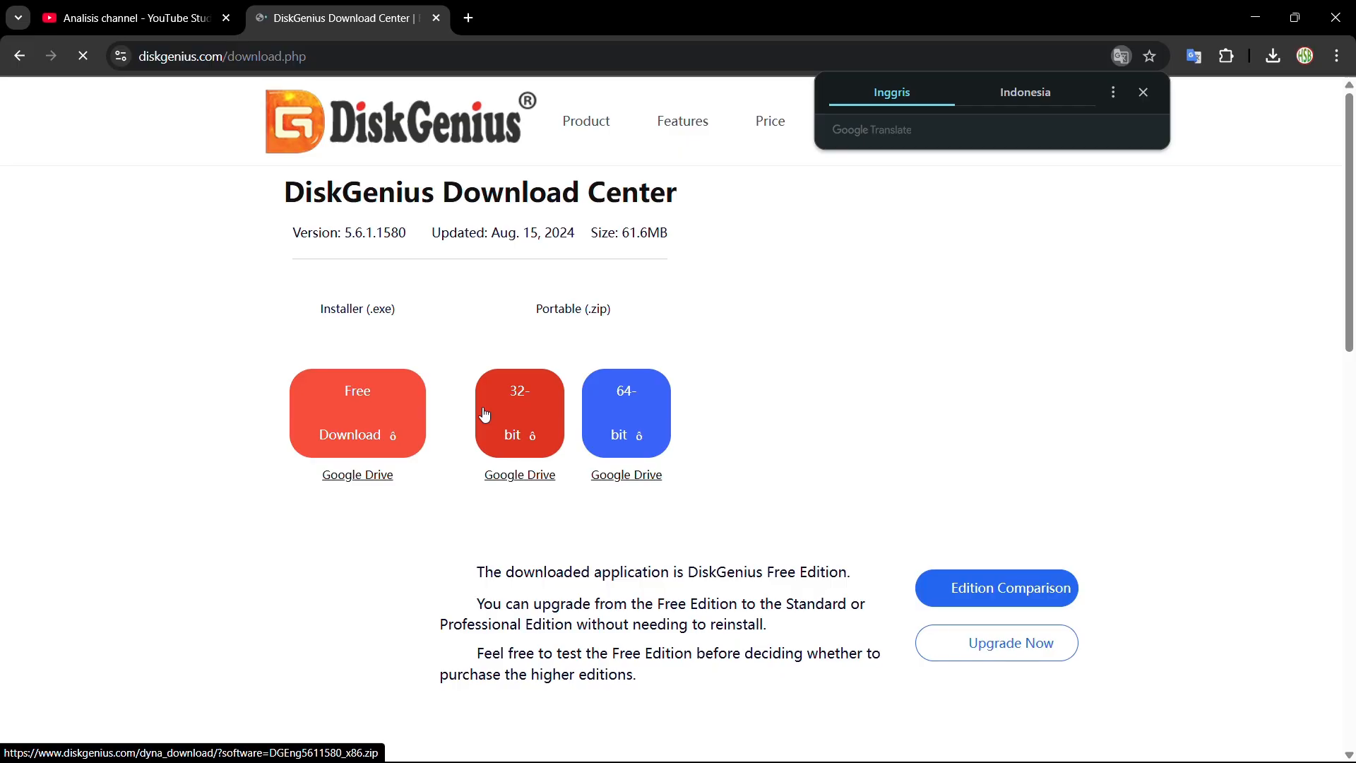
Step: Download the free DiskGenius installer DGEngSetup5611580.exe and show it in the Downloads folder
{"action": "left_click", "coordinate": [364, 422]}
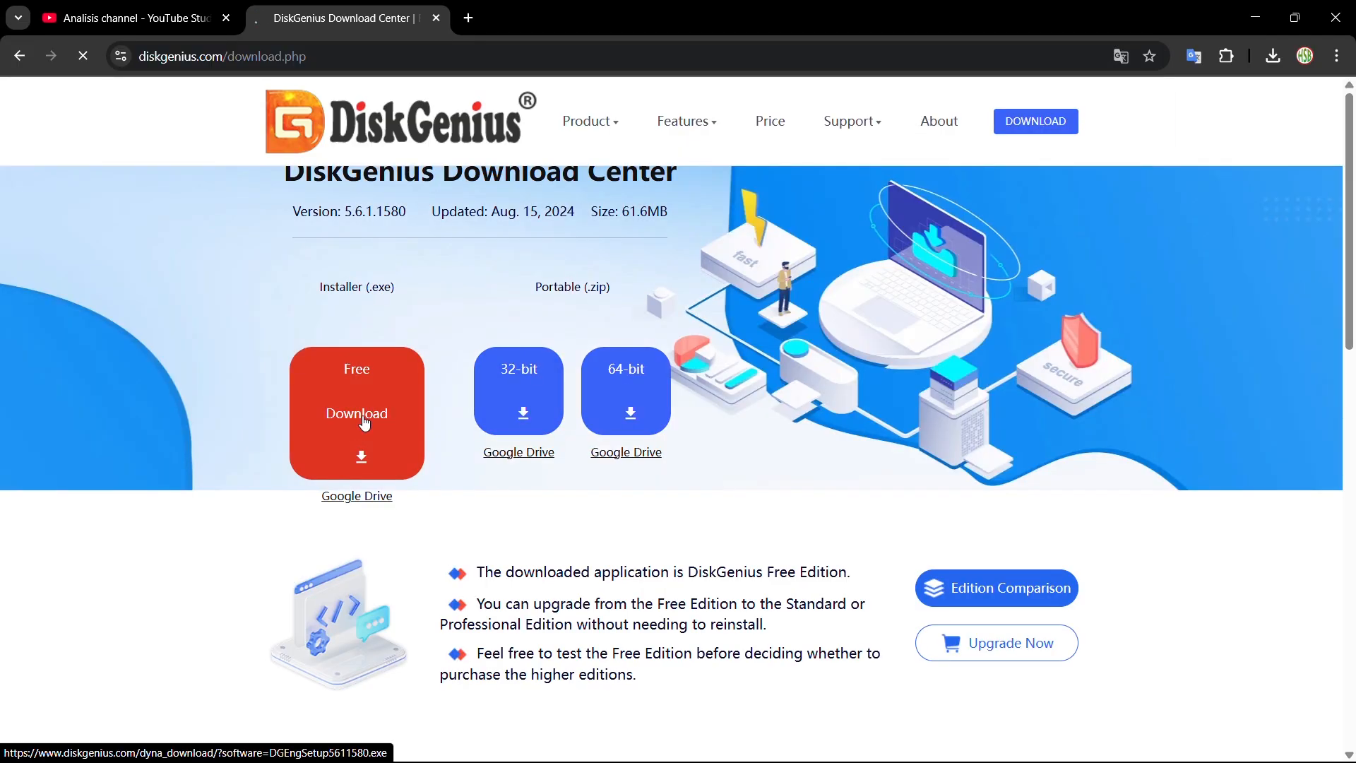
{"action": "left_click", "coordinate": [1273, 63]}
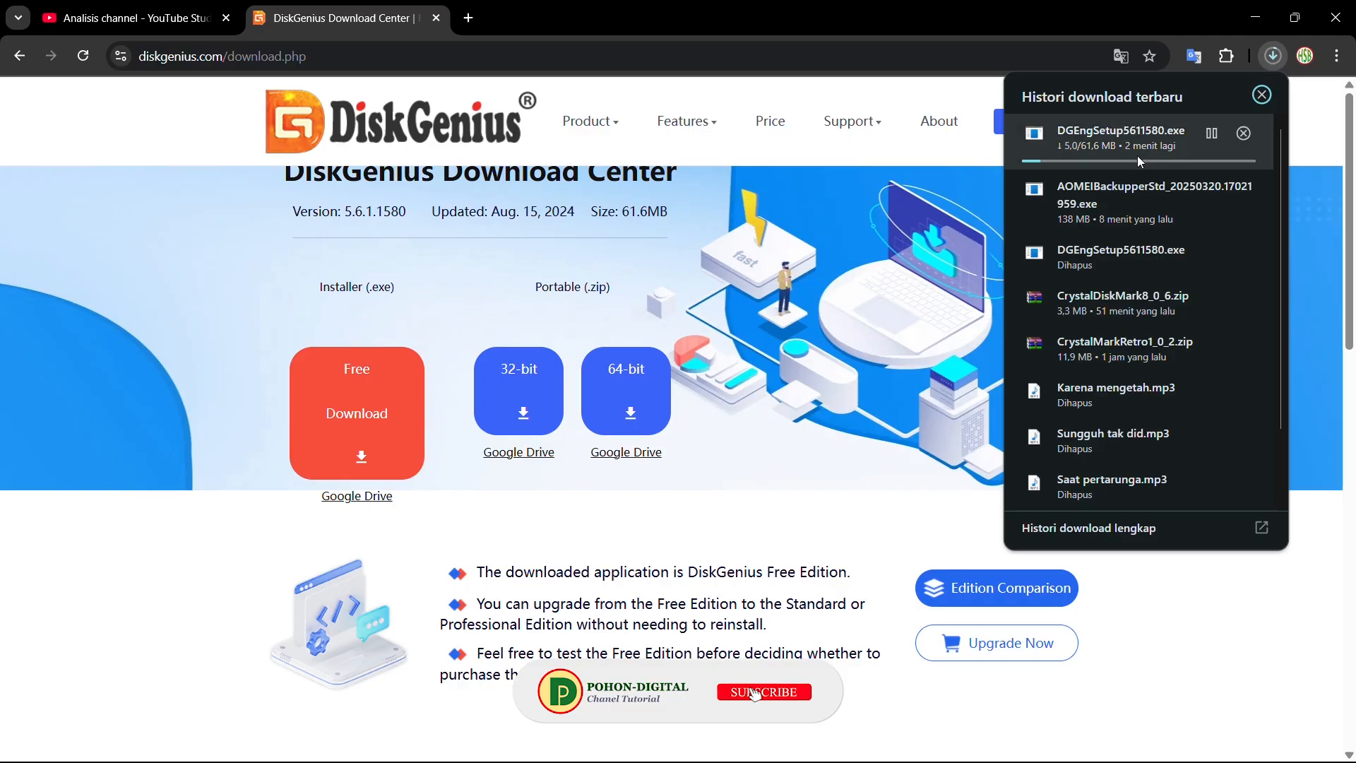
{"action": "left_click", "coordinate": [1262, 95]}
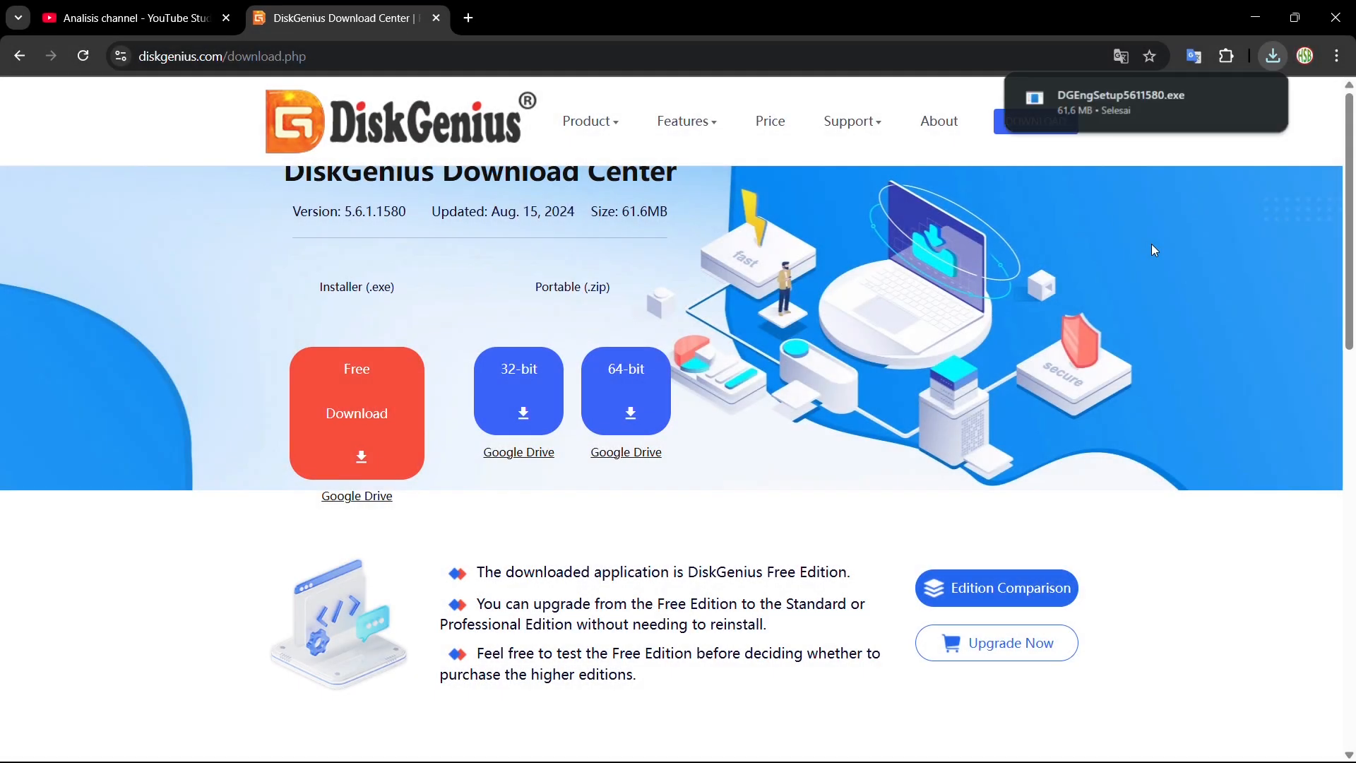
{"action": "left_click", "coordinate": [1275, 61]}
{"action": "left_click", "coordinate": [1217, 135]}
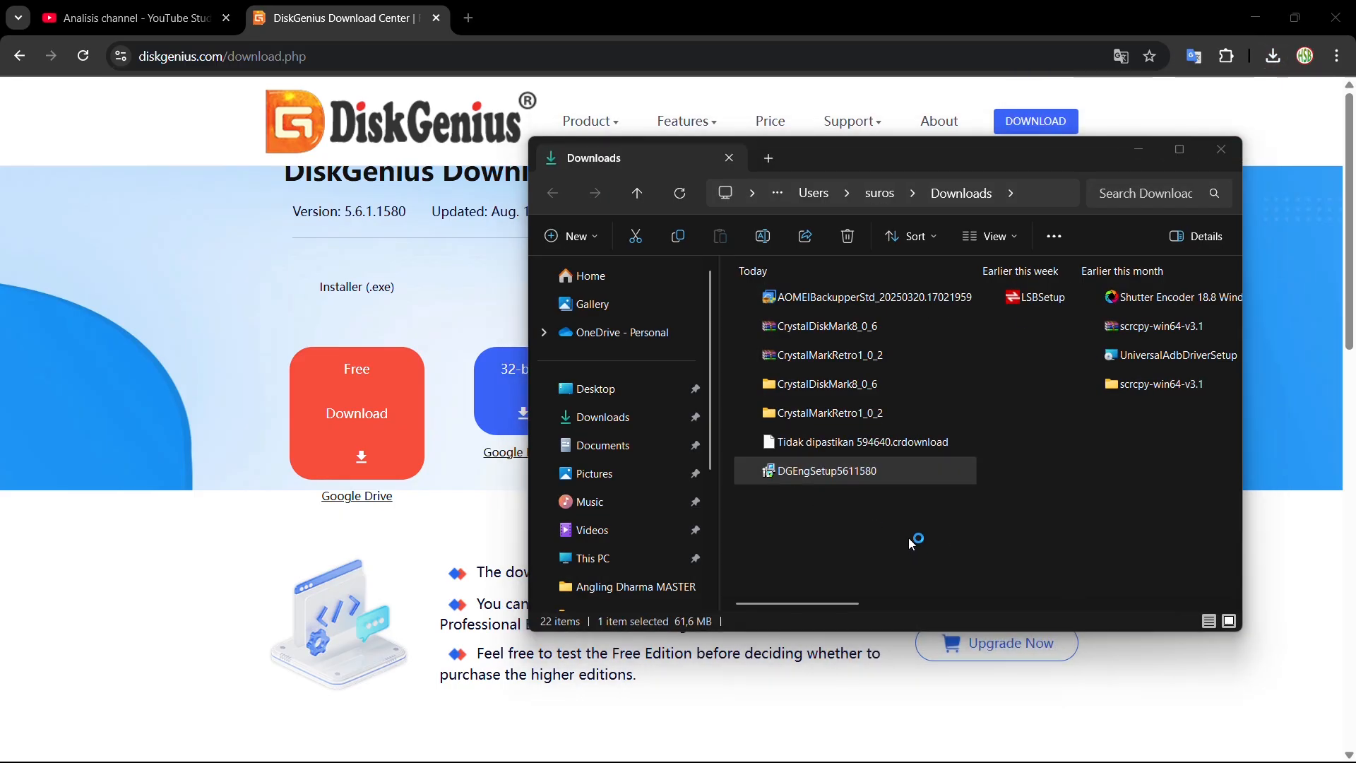
Step: Install DiskGenius in English into C:\Program Files\DiskGenius, accepting the license agreement, then launch it and maximize its window
{"action": "left_click", "coordinate": [704, 441]}
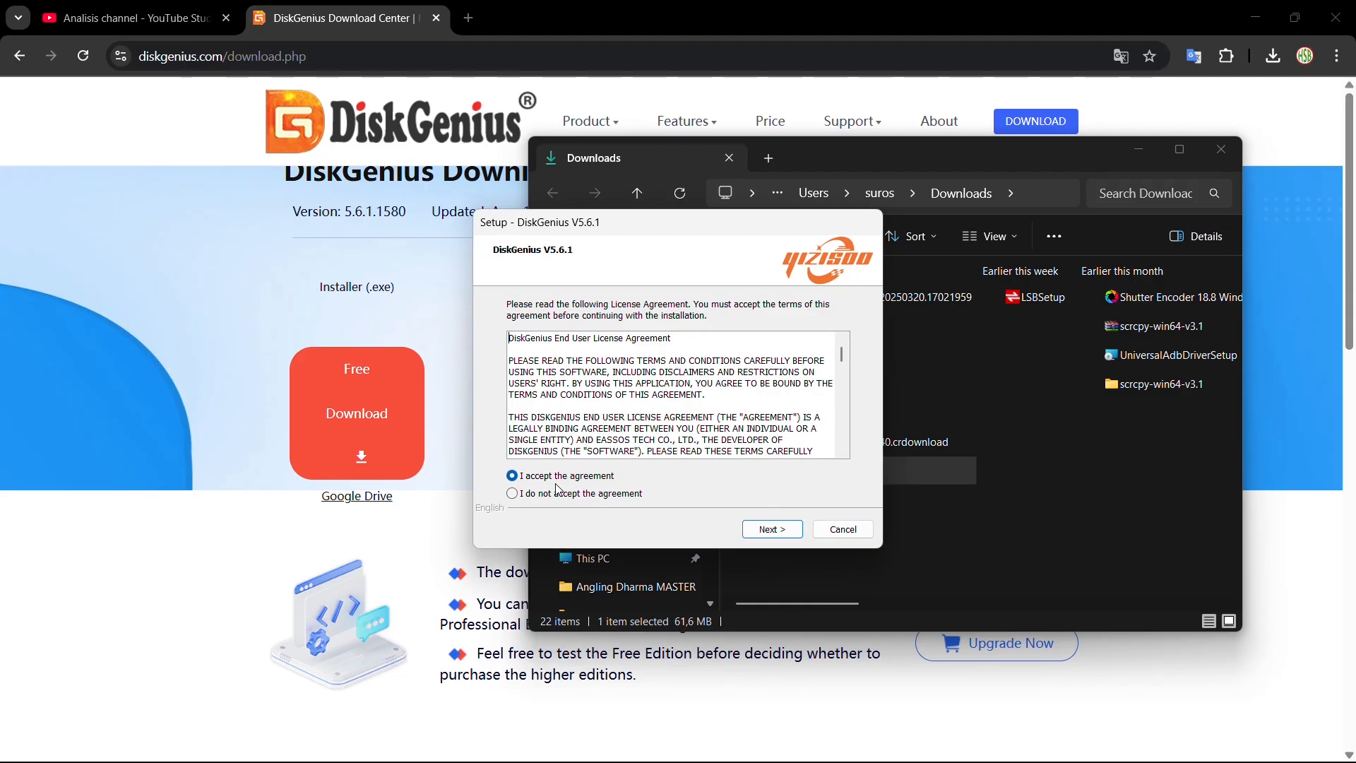
{"action": "left_click", "coordinate": [770, 531]}
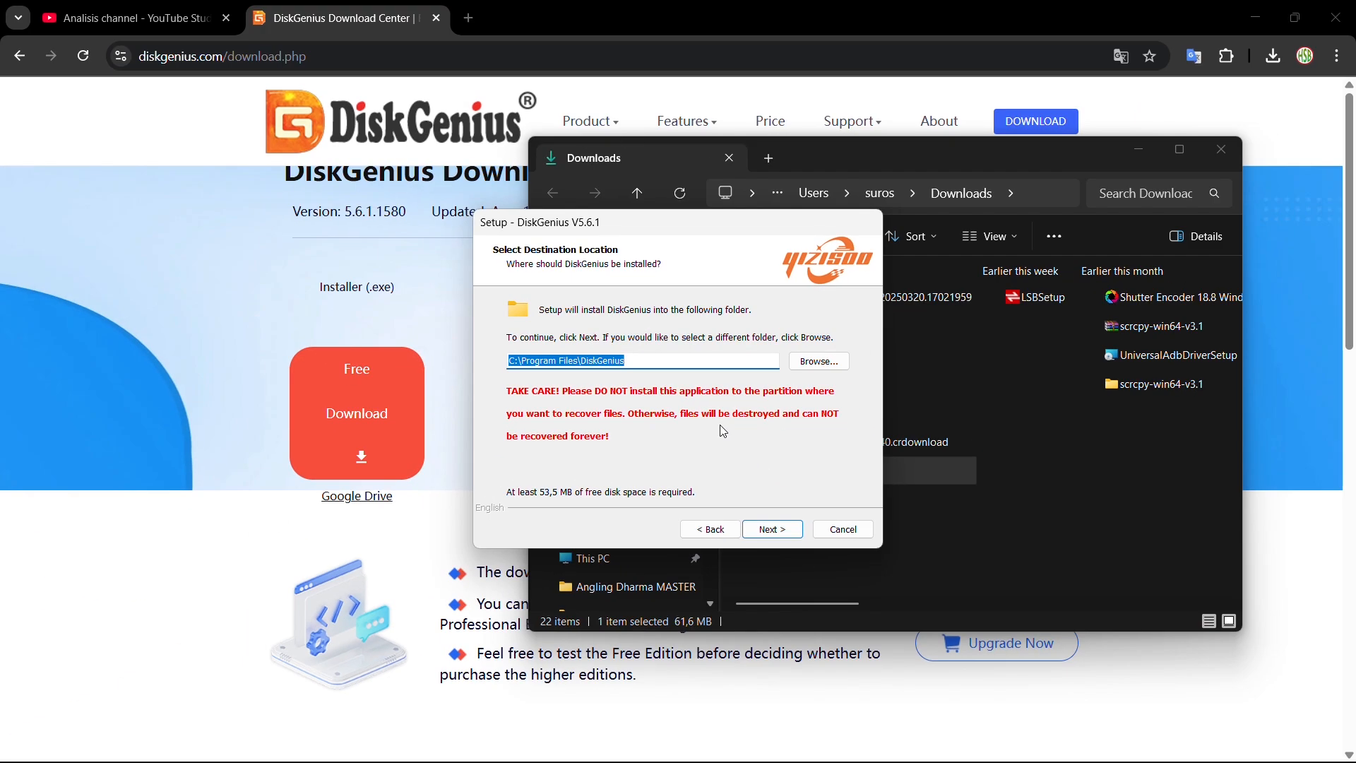
{"action": "left_click", "coordinate": [776, 528]}
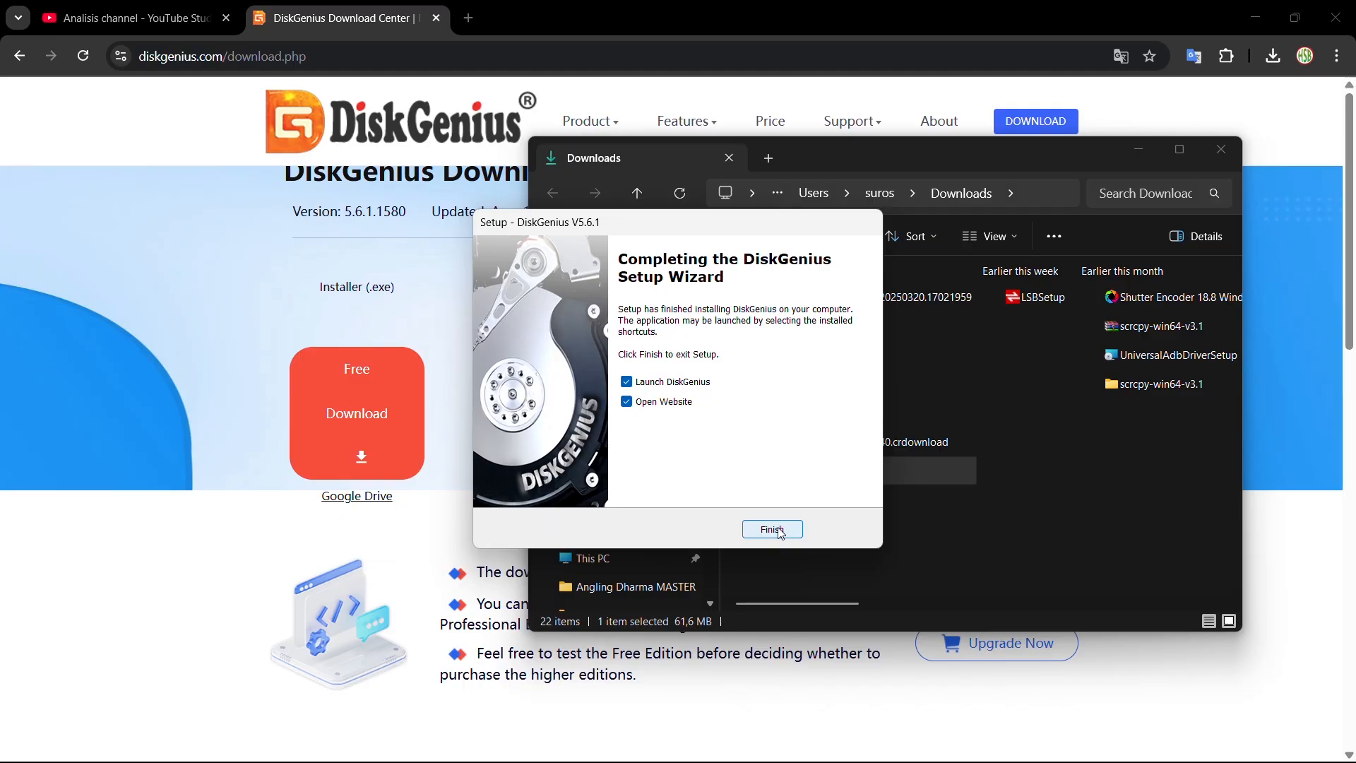
{"action": "left_click", "coordinate": [772, 529]}
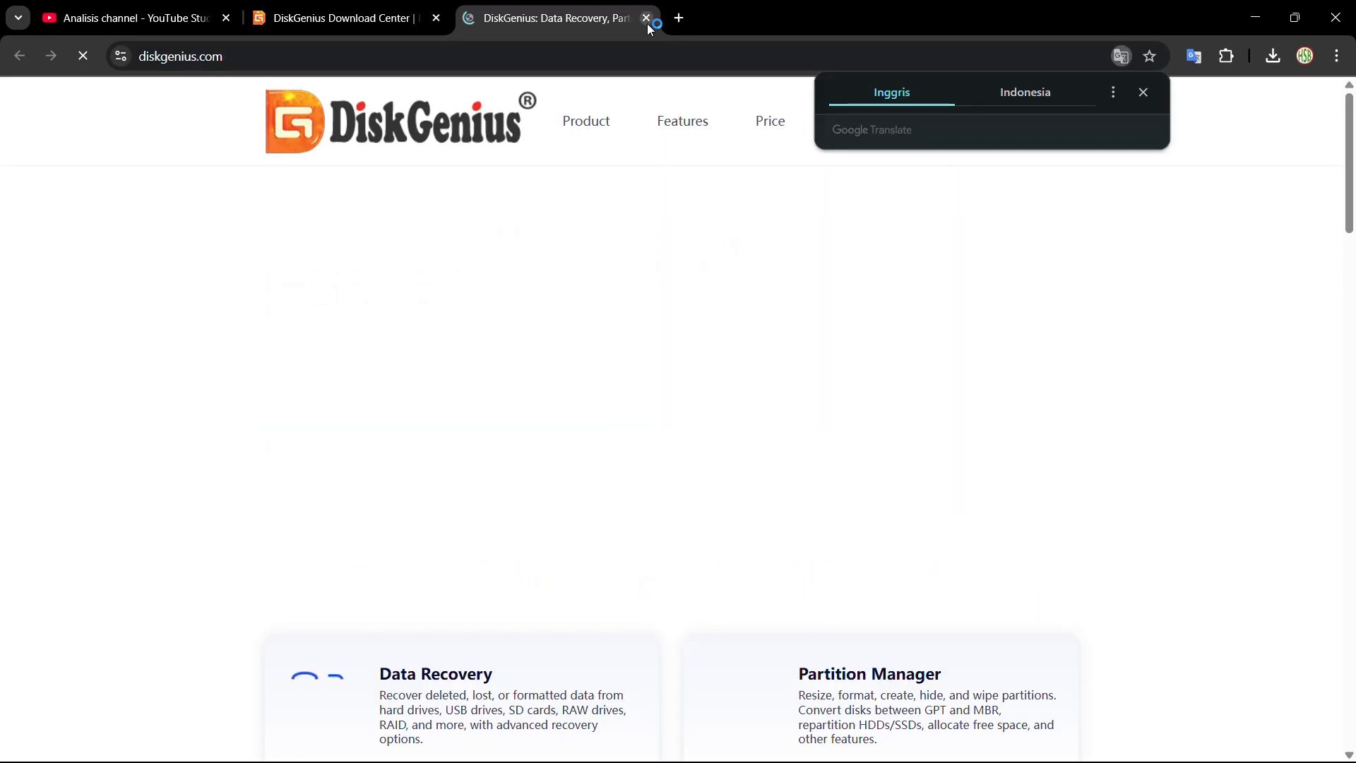
{"action": "left_click", "coordinate": [1255, 17]}
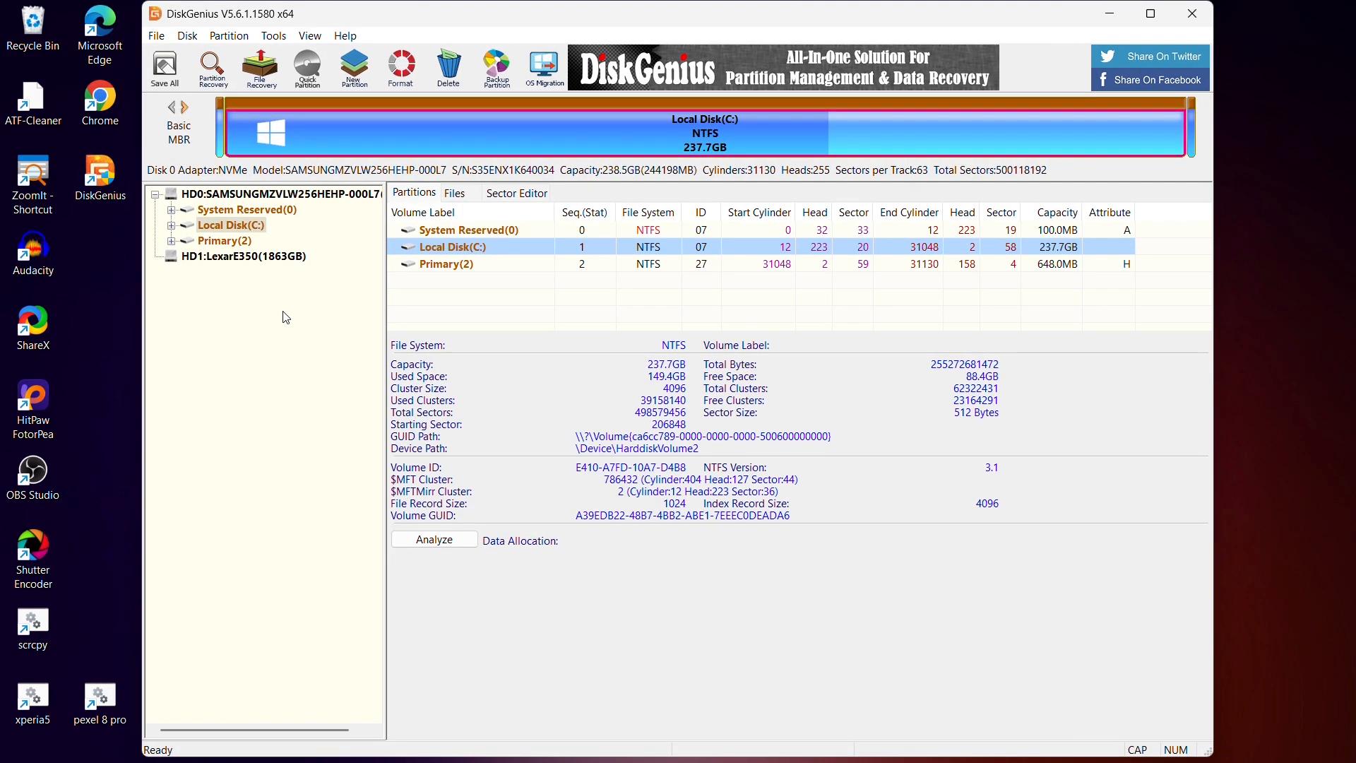
{"action": "left_click", "coordinate": [1150, 14]}
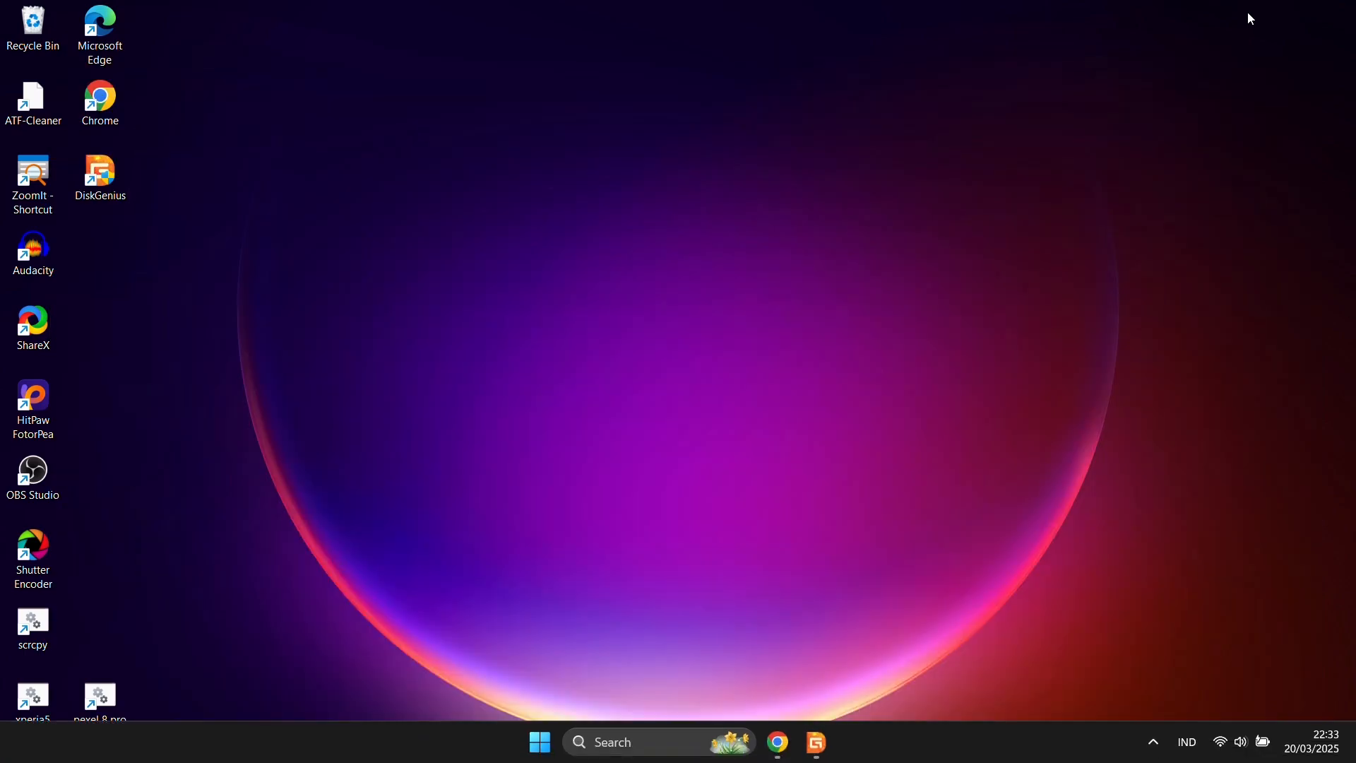
Step: Open This PC in a maximized window to check which drives are listed
{"action": "left_click", "coordinate": [543, 744]}
{"action": "left_click", "coordinate": [475, 230]}
{"action": "left_click", "coordinate": [1193, 204]}
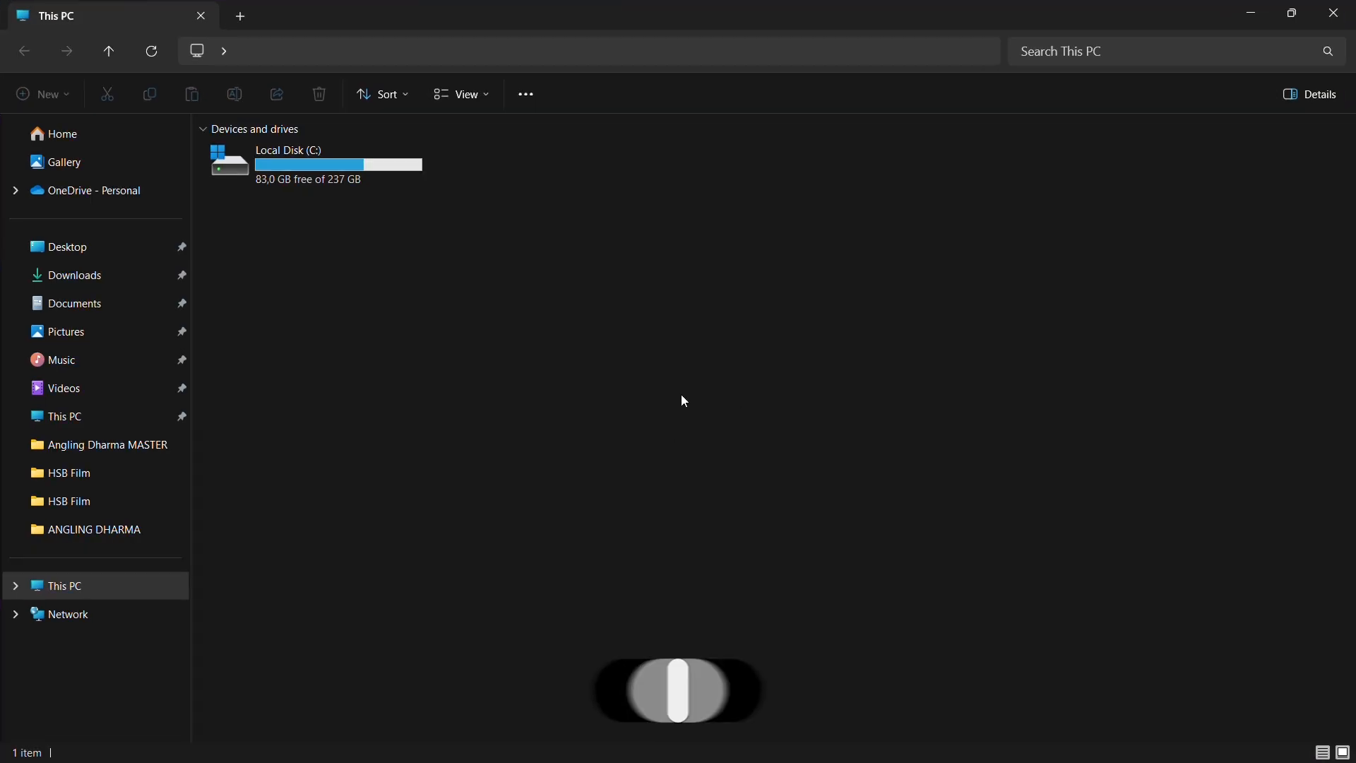
Step: Search Windows for "disk" and open the tool to create and format hard disk partitions
{"action": "left_click", "coordinate": [647, 739]}
{"action": "type", "text": "disk"}
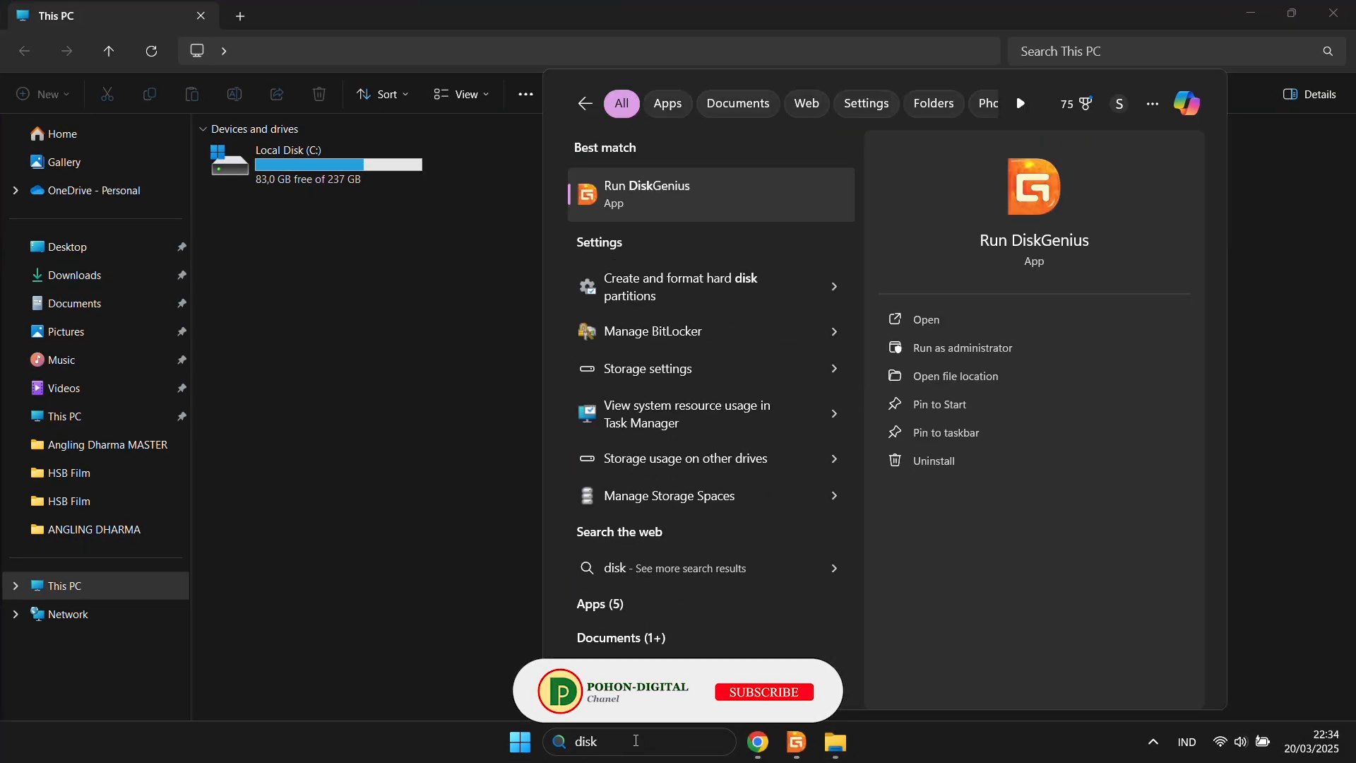
{"action": "left_click", "coordinate": [710, 278]}
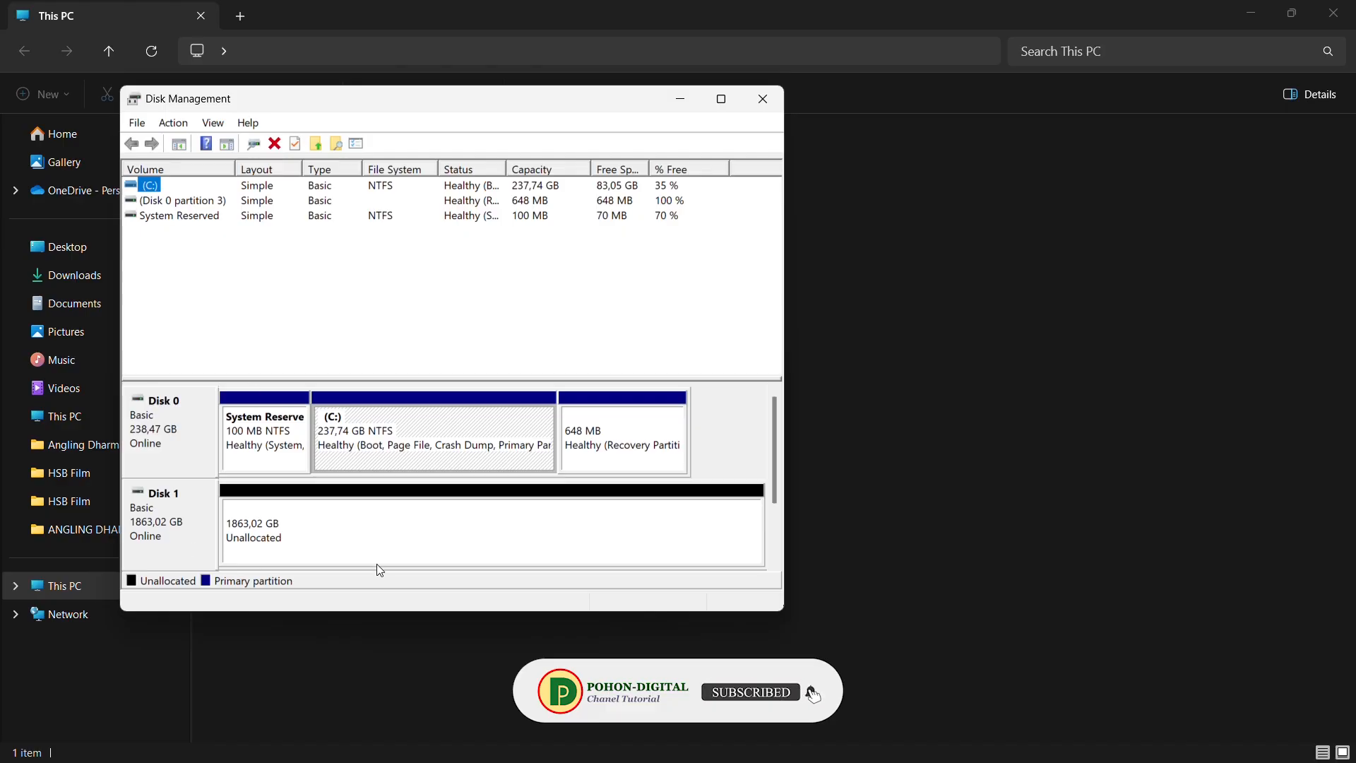
Step: Start a new simple volume on Disk 1's unallocated space, using the full 1907727 MB and drive letter A
{"action": "right_click", "coordinate": [321, 527]}
{"action": "left_click", "coordinate": [403, 537]}
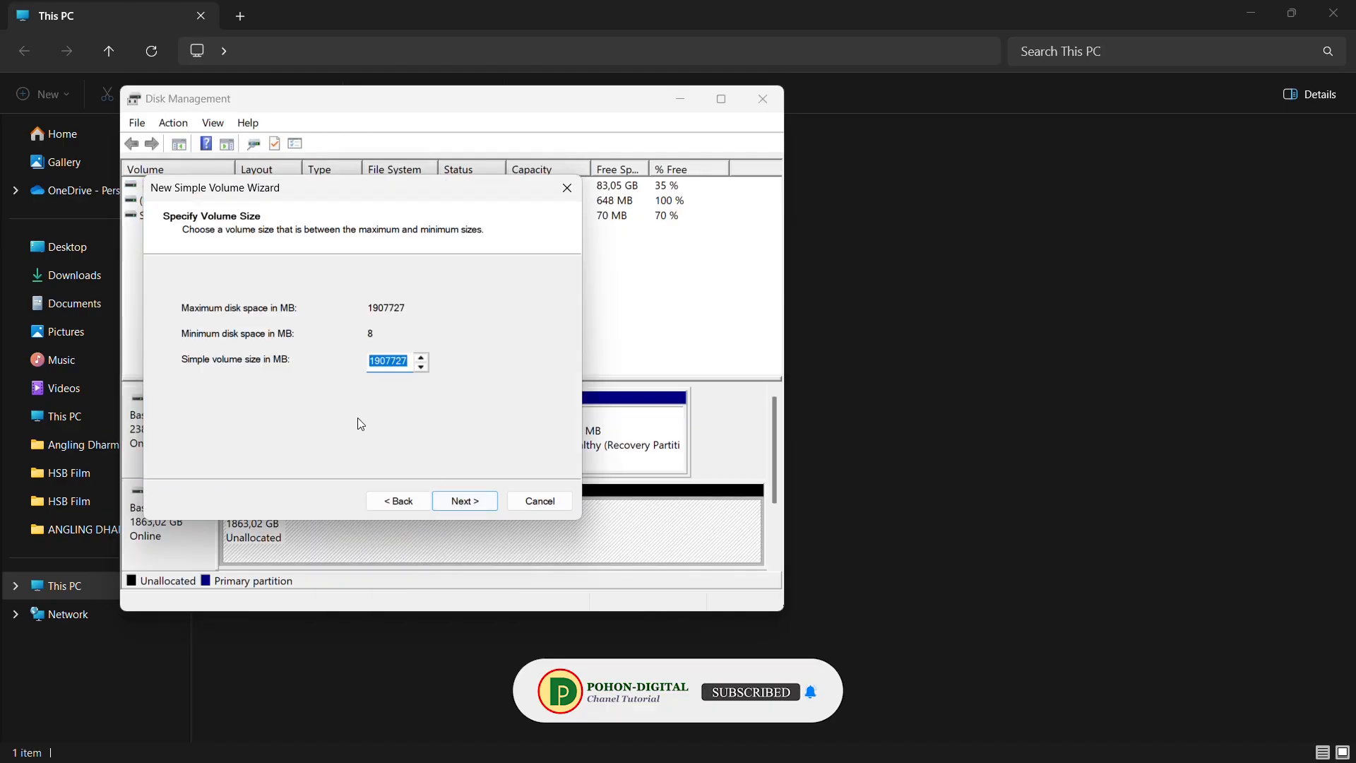
{"action": "left_click", "coordinate": [465, 498]}
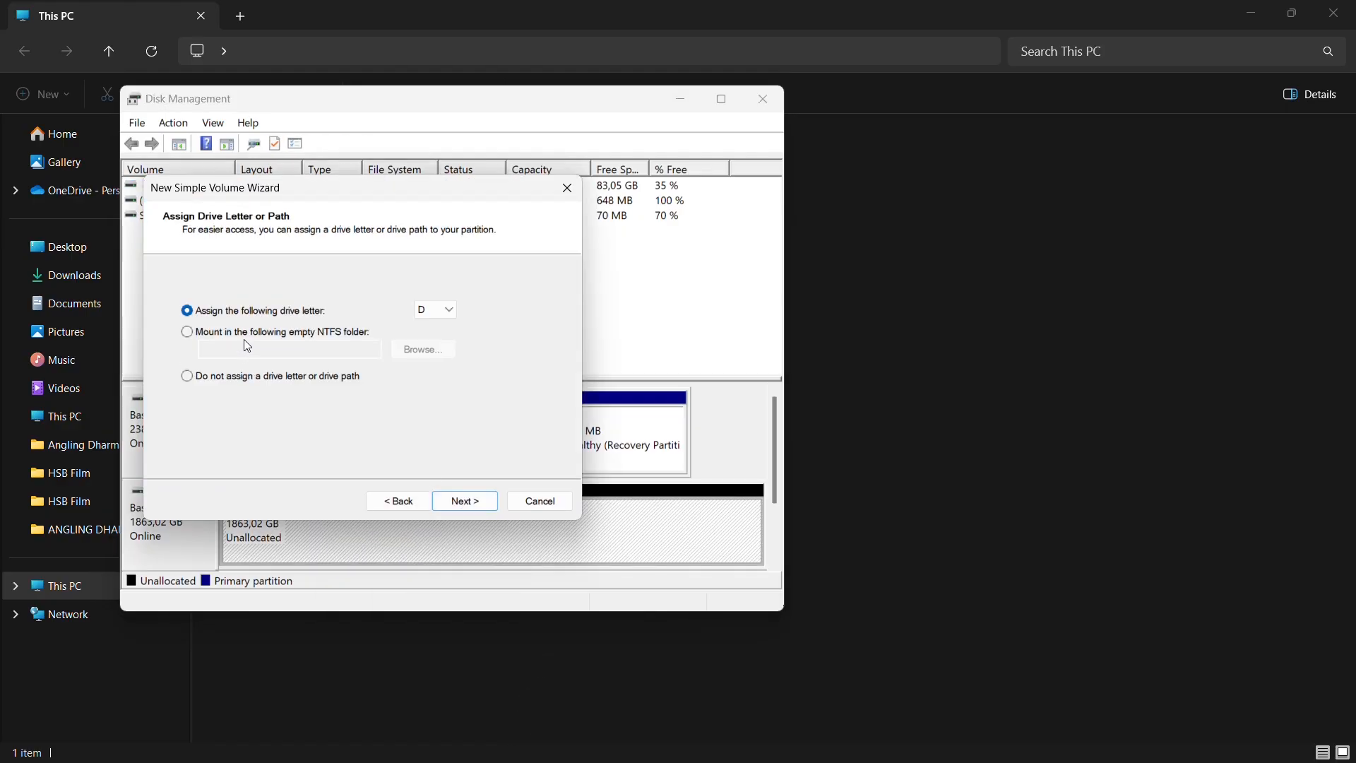
{"action": "left_click", "coordinate": [438, 309]}
{"action": "left_click", "coordinate": [434, 331]}
{"action": "left_click", "coordinate": [467, 501]}
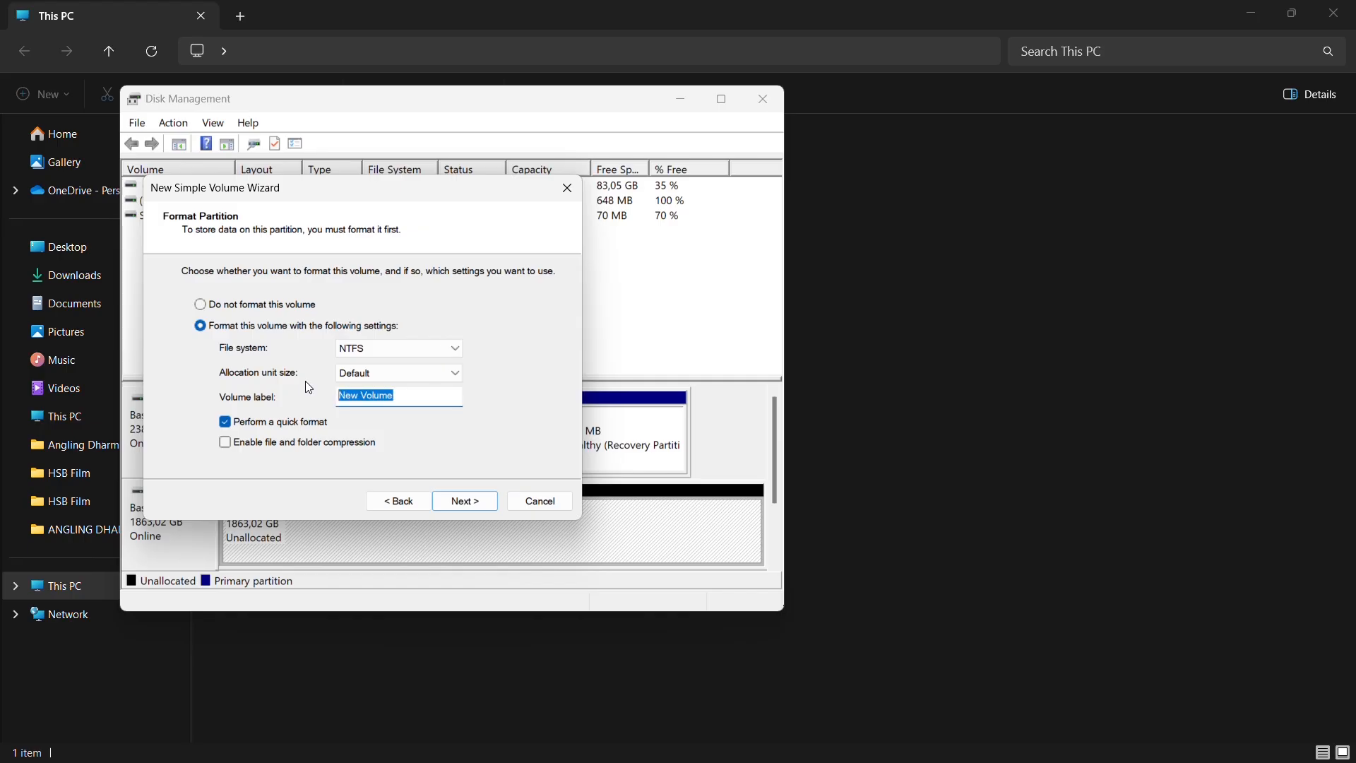
Step: Label the volume "Cloning", finish creating it as quick-formatted NTFS, and close Disk Management
{"action": "type", "text": "Cloning"}
{"action": "left_click", "coordinate": [469, 502]}
{"action": "left_click", "coordinate": [470, 502]}
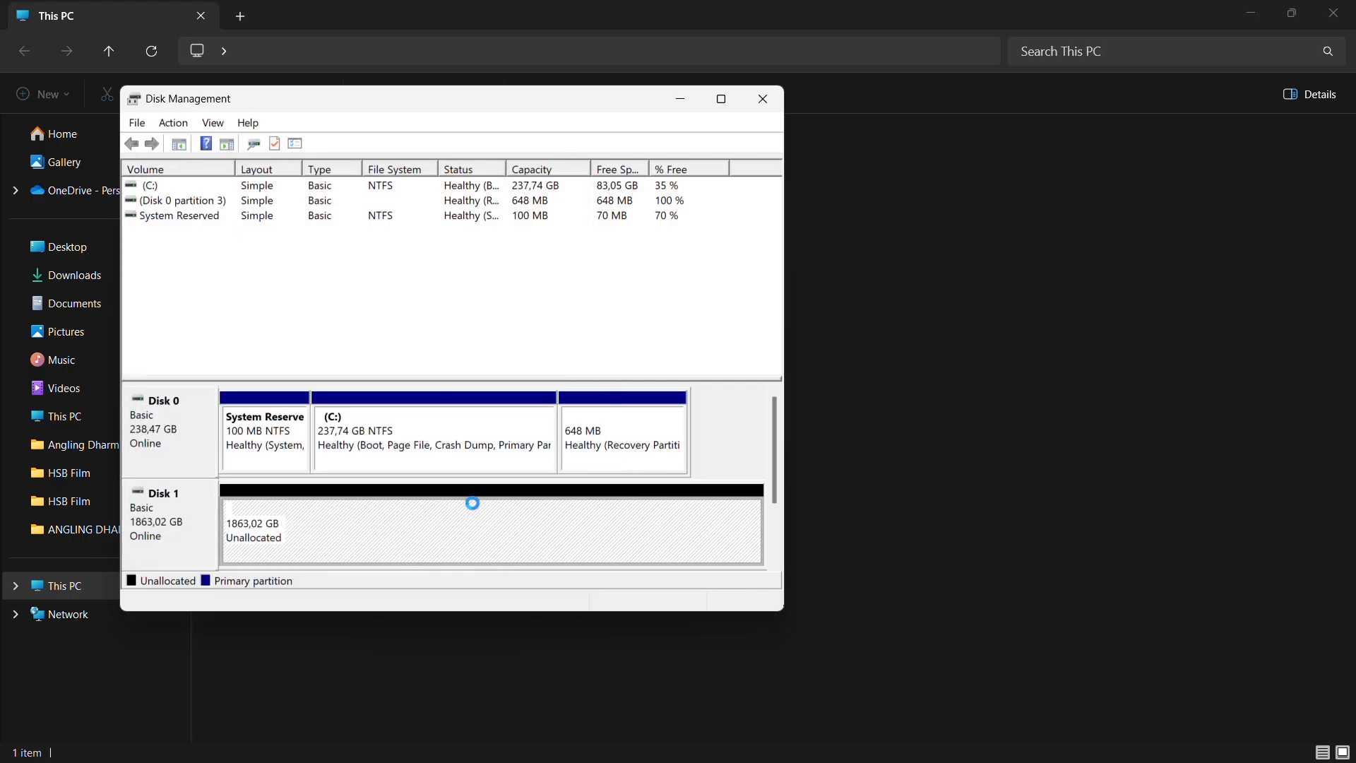
{"action": "left_click_drag", "start_coordinate": [411, 96], "coordinate": [794, 189]}
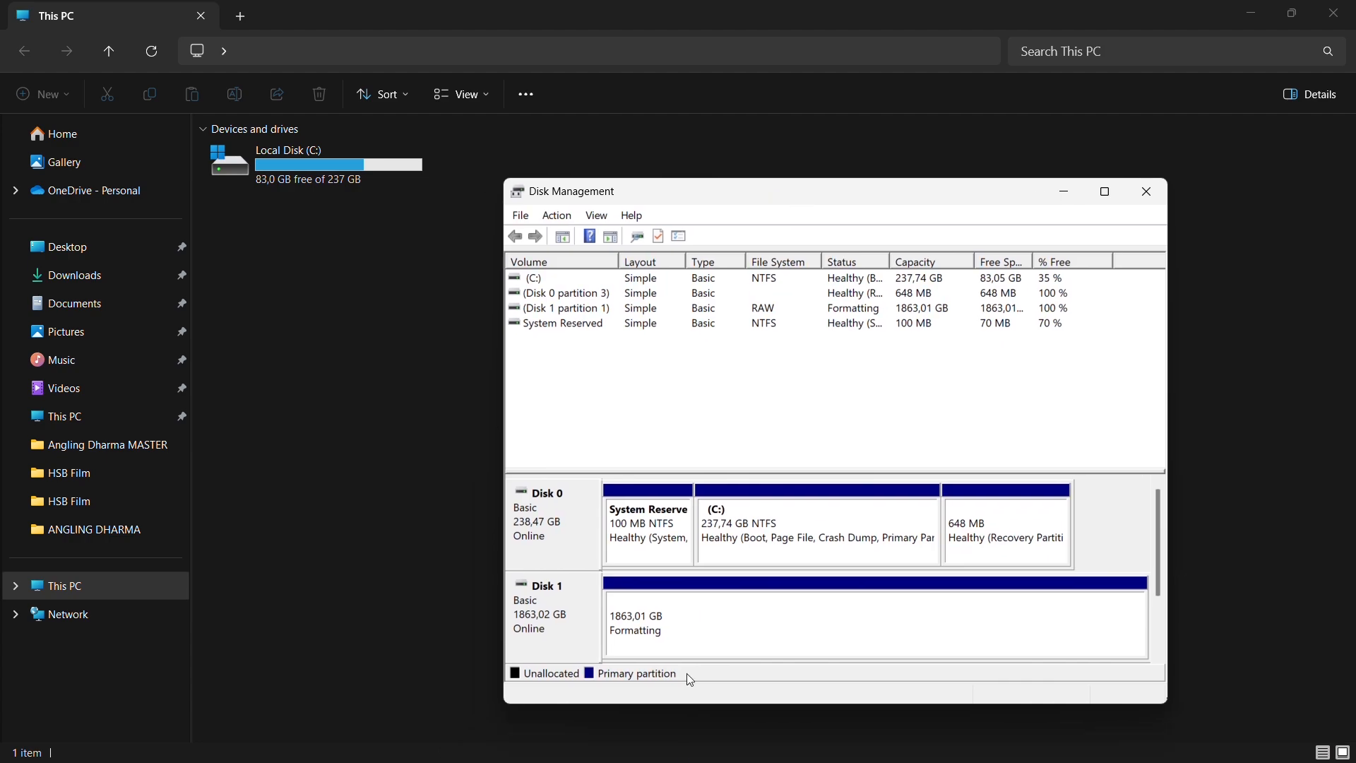
{"action": "left_click", "coordinate": [1147, 191]}
{"action": "left_click", "coordinate": [1248, 12]}
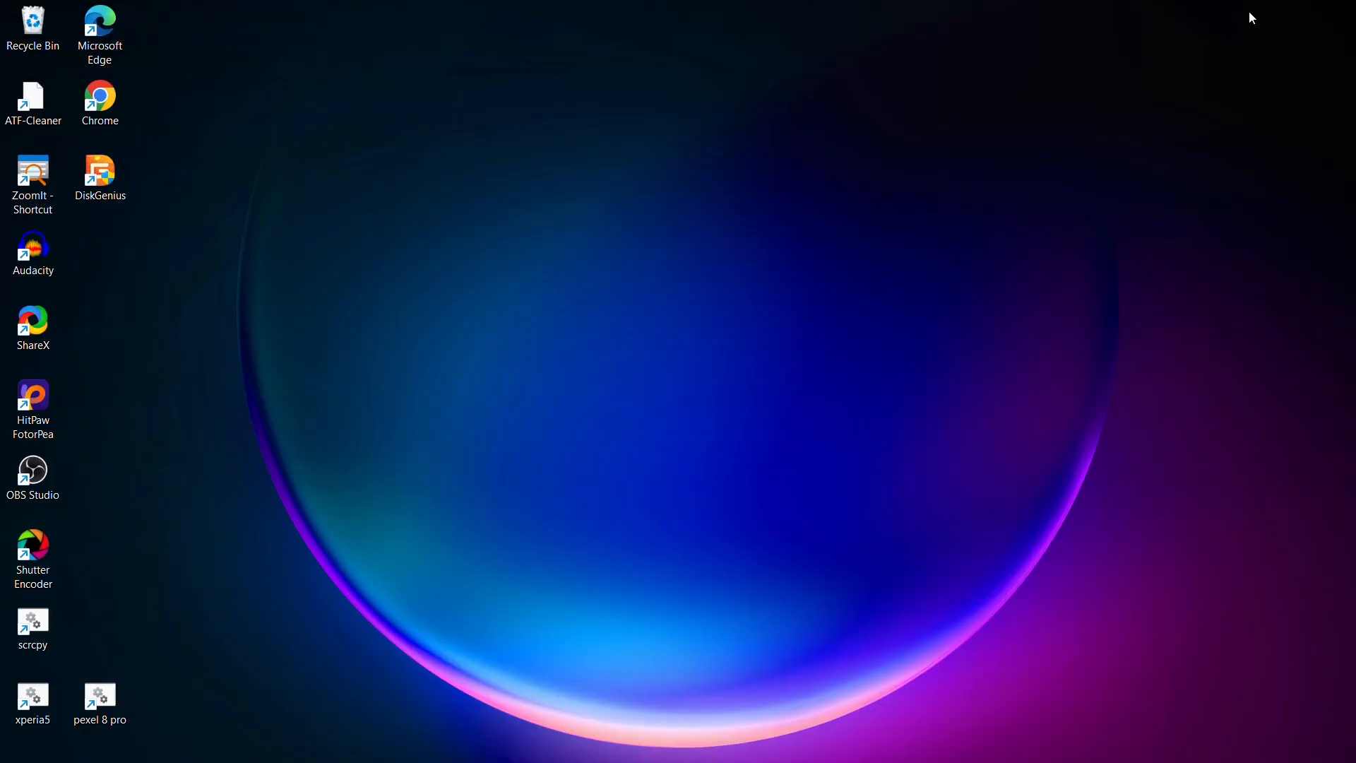
Step: Switch to DiskGenius, start OS Migration with the HD1:LexarE350 disk as the target, and accept overwriting it
{"action": "left_click", "coordinate": [796, 742]}
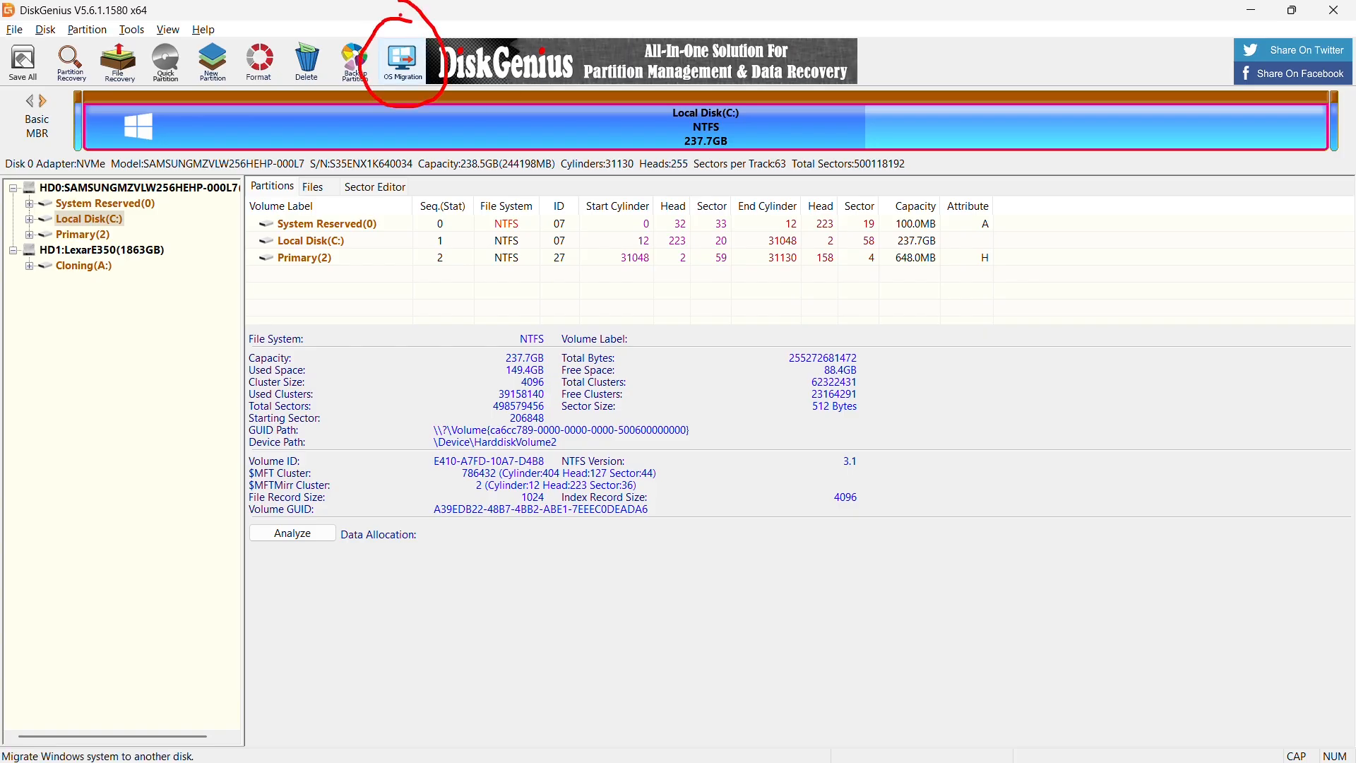
{"action": "left_click", "coordinate": [402, 61]}
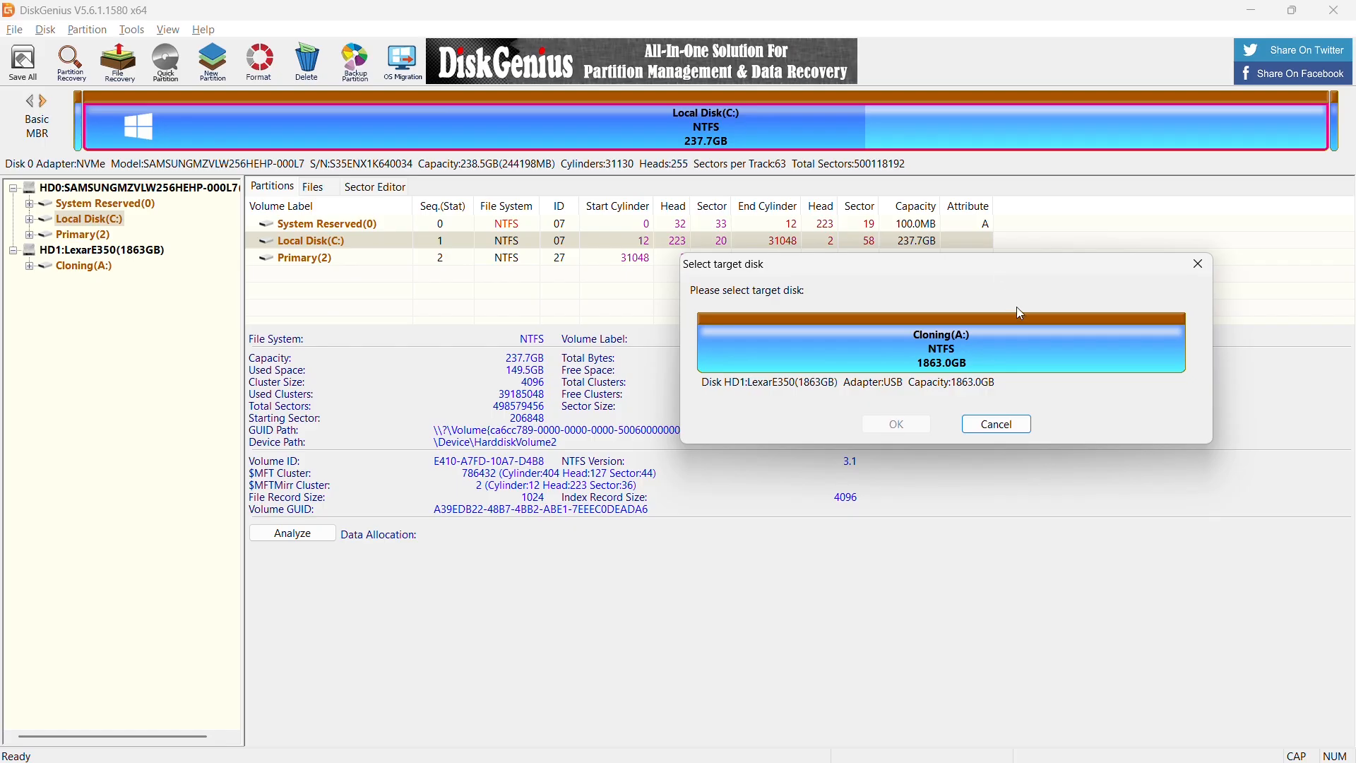
{"action": "left_click", "coordinate": [942, 346]}
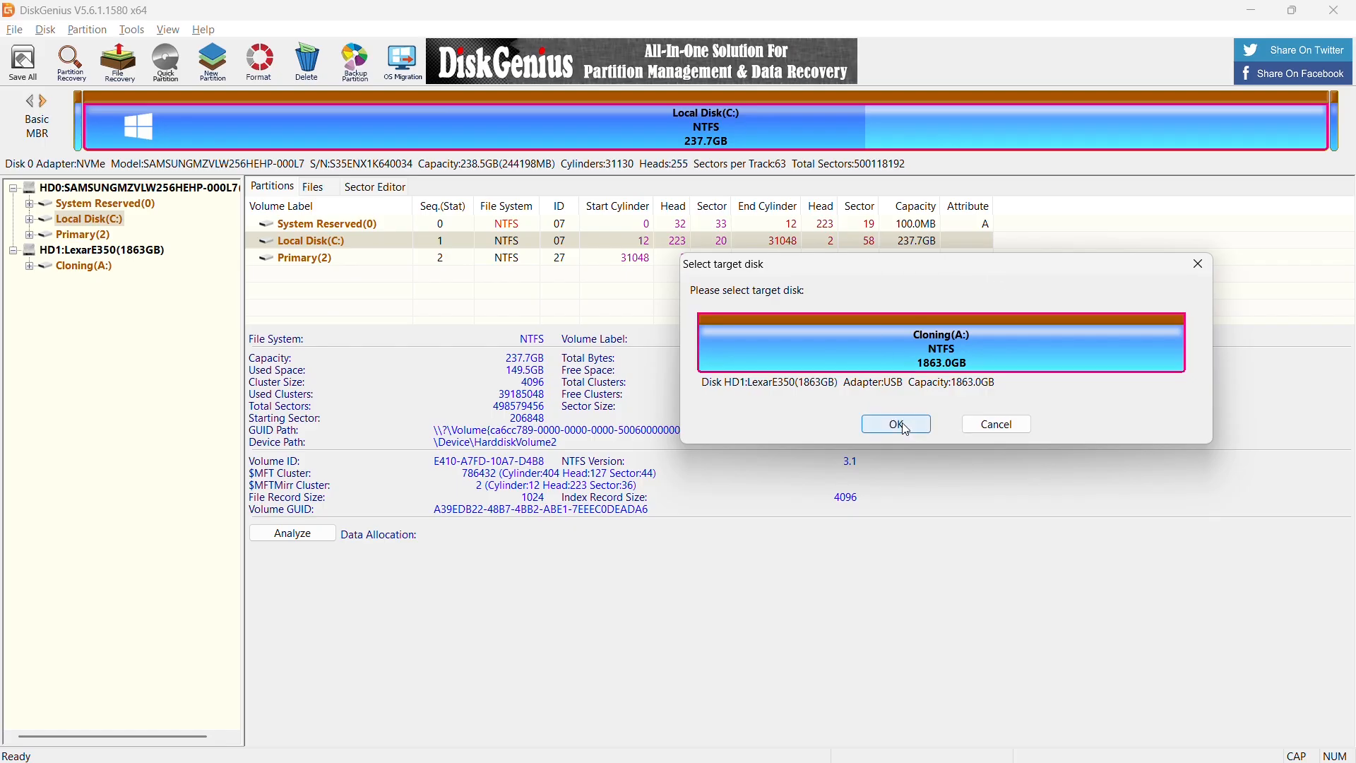
{"action": "left_click", "coordinate": [898, 423]}
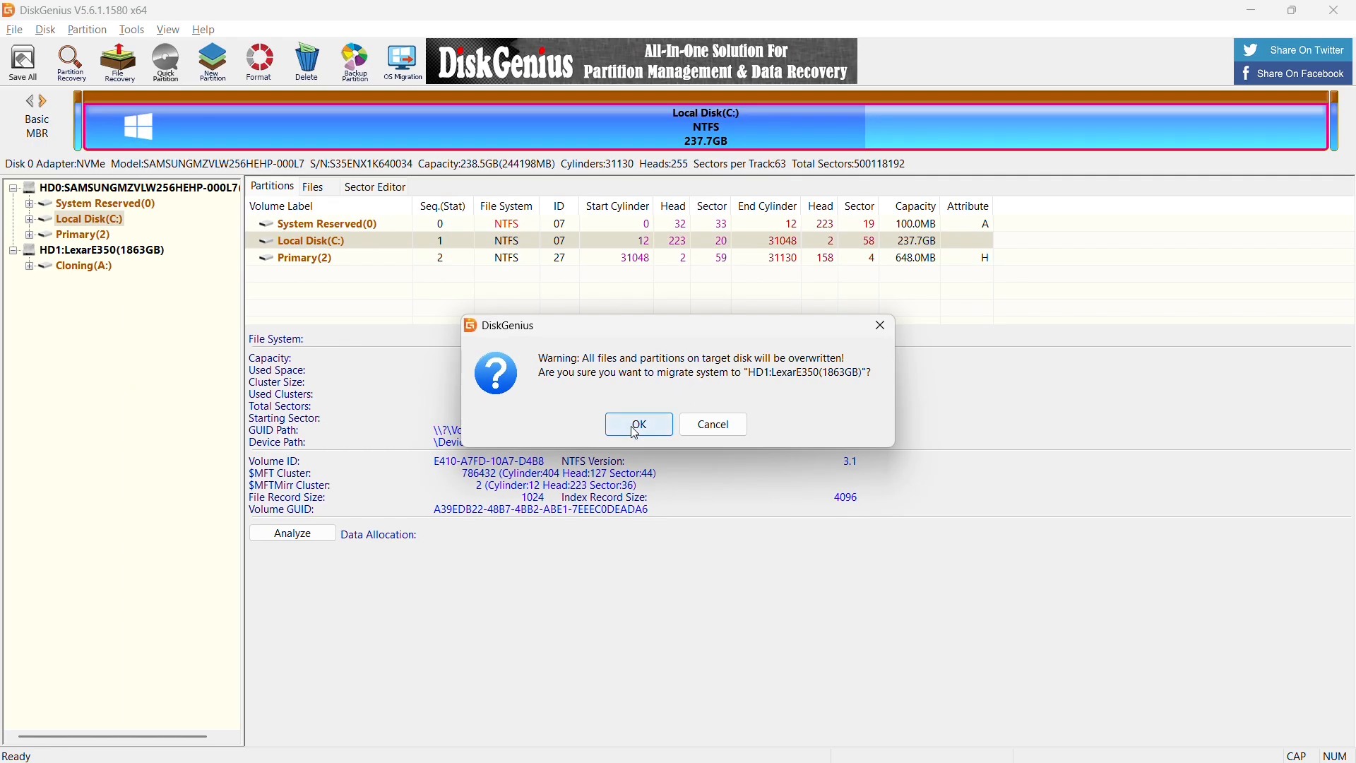
{"action": "left_click", "coordinate": [637, 427]}
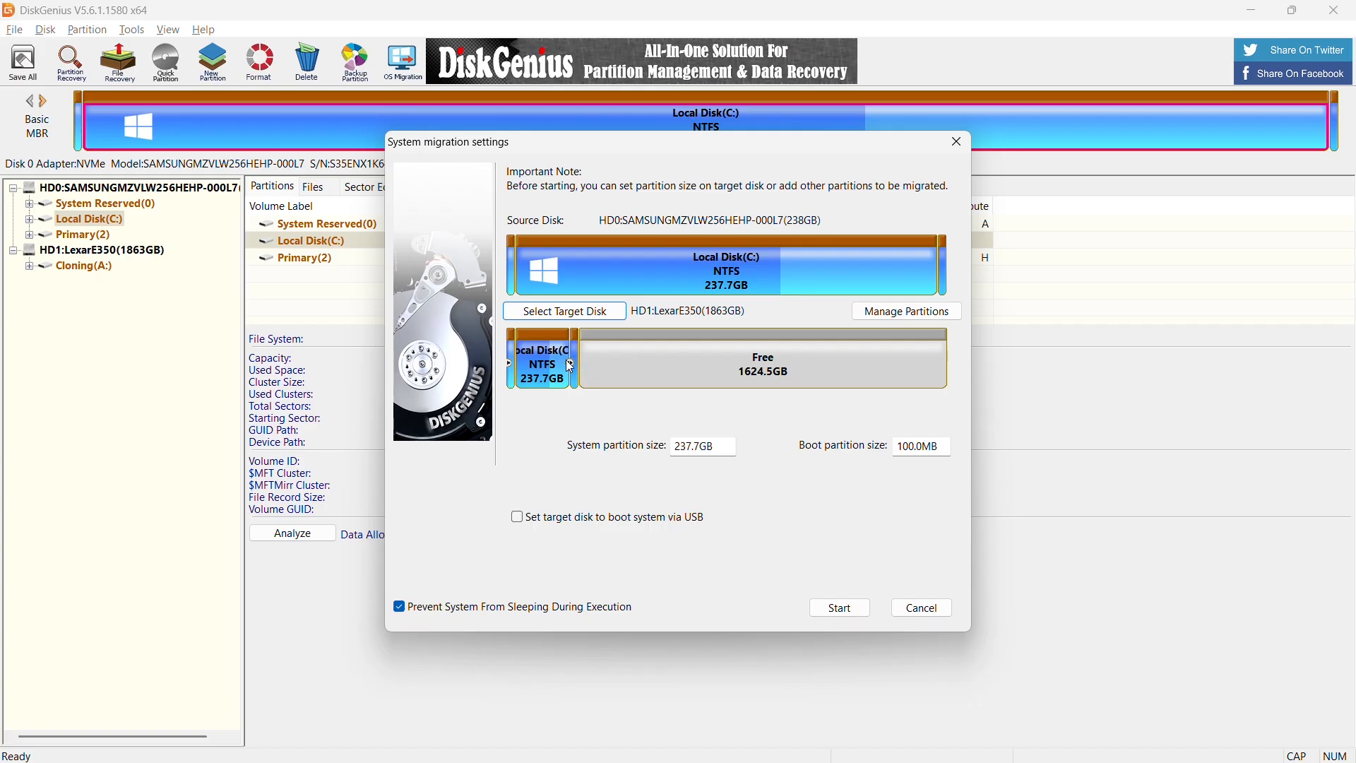
Step: Run the system migration as a Hot Migration with a 237.7GB system partition and a 100.0MB boot partition
{"action": "mouse_move", "coordinate": [570, 359]}
{"action": "left_mouse_down"}
{"action": "mouse_move", "coordinate": [665, 370]}
{"action": "mouse_move", "coordinate": [573, 364]}
{"action": "left_mouse_up"}
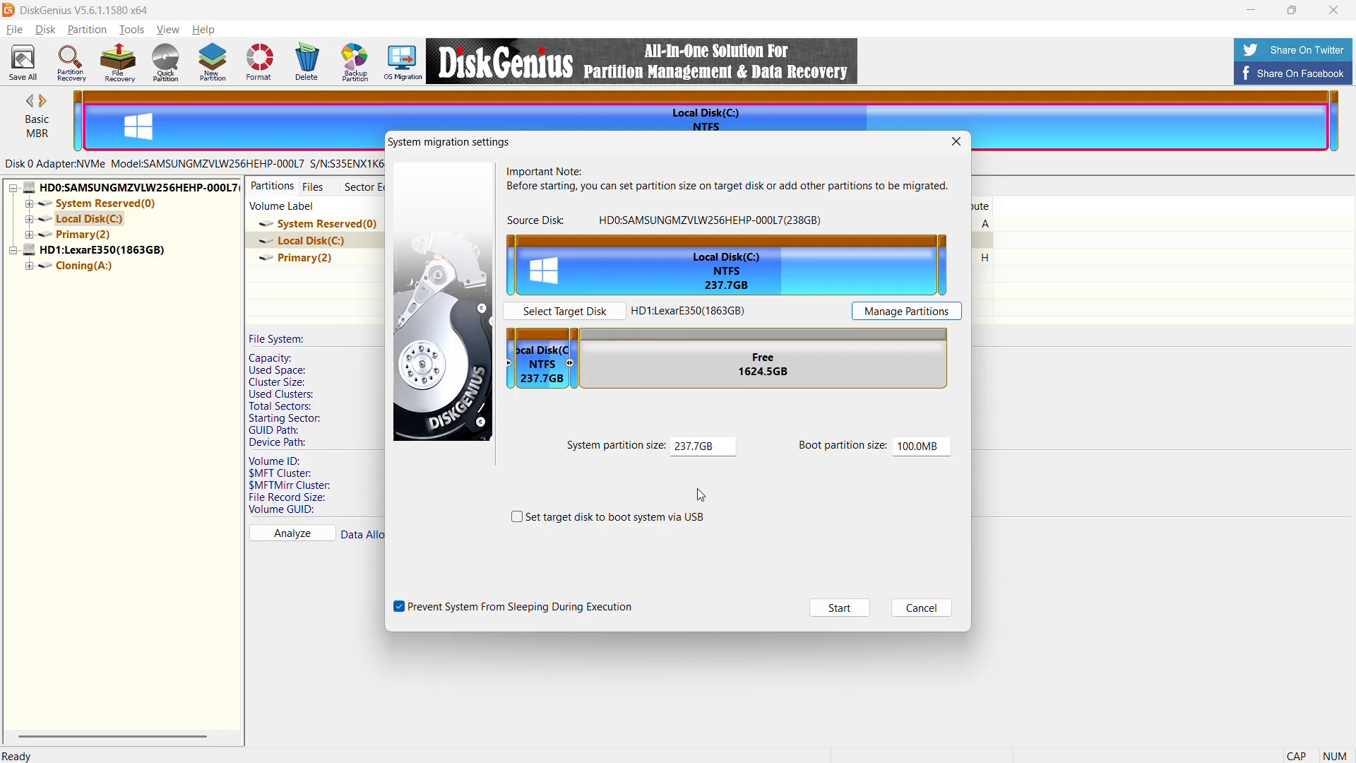
{"action": "left_click", "coordinate": [841, 609]}
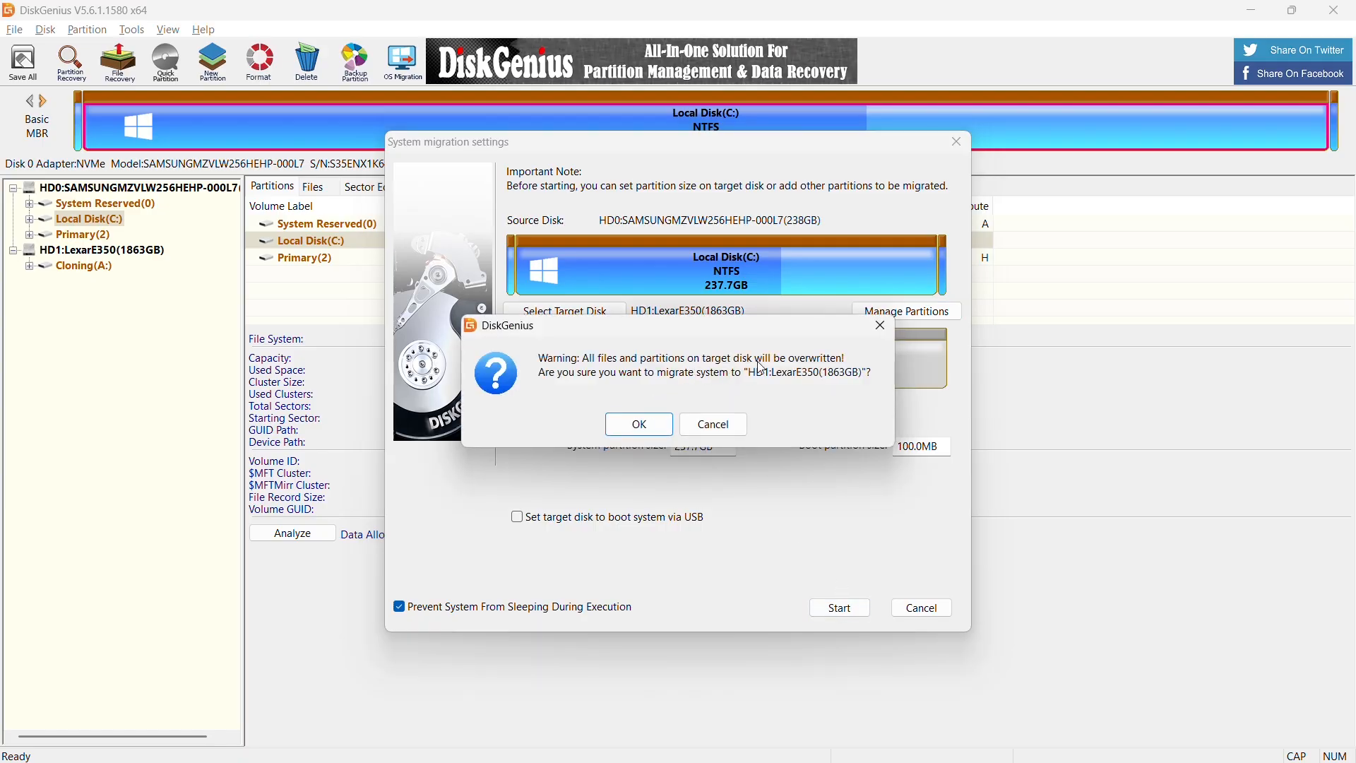
{"action": "left_click", "coordinate": [641, 425]}
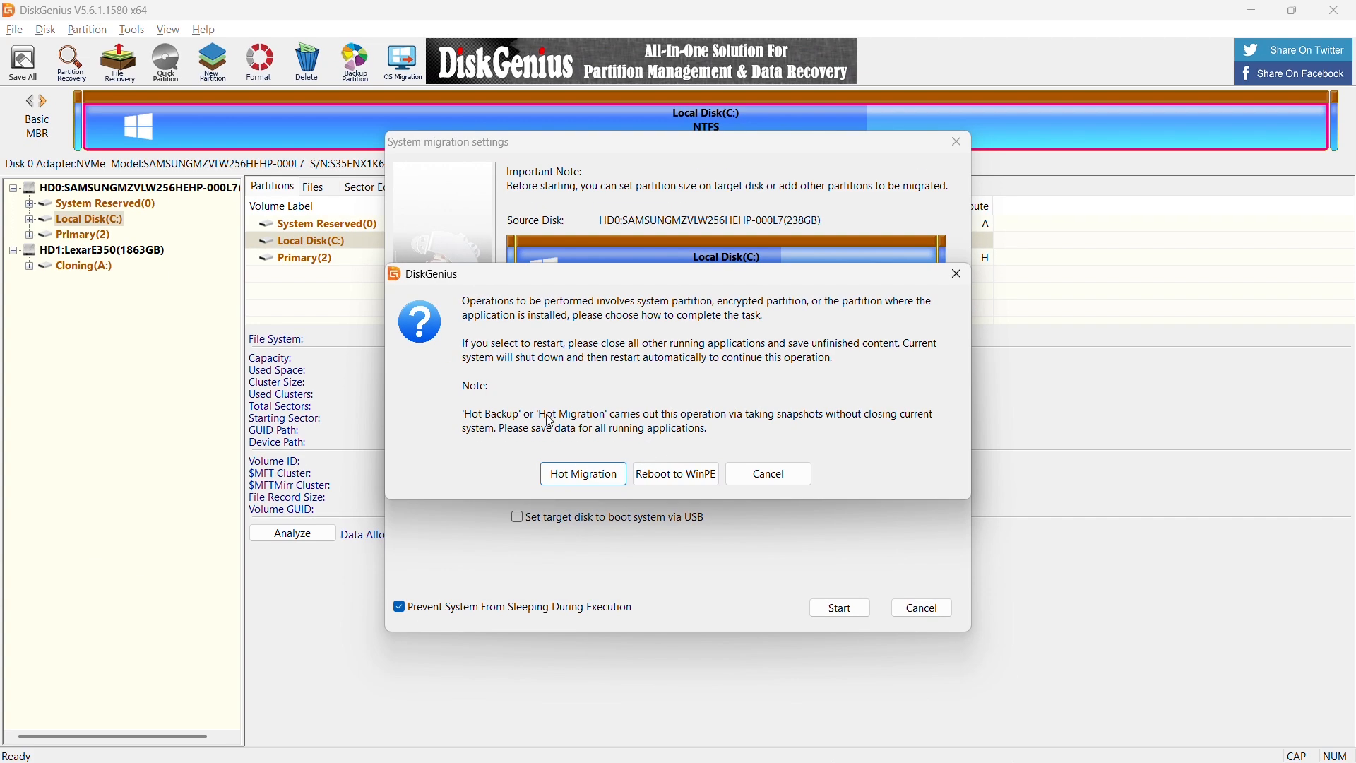
{"action": "left_click", "coordinate": [583, 474]}
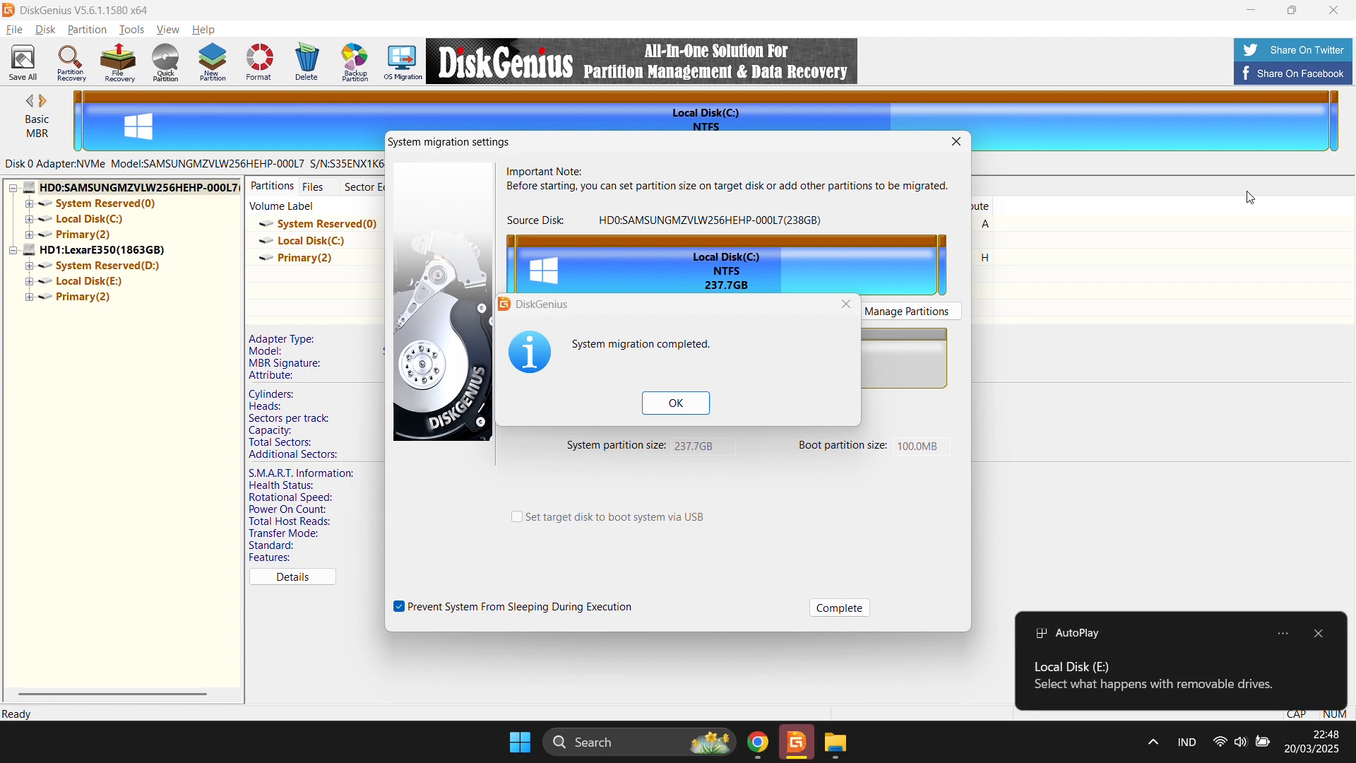
Step: Acknowledge the completed system migration, close the migration settings, and exit DiskGenius
{"action": "left_click", "coordinate": [677, 403]}
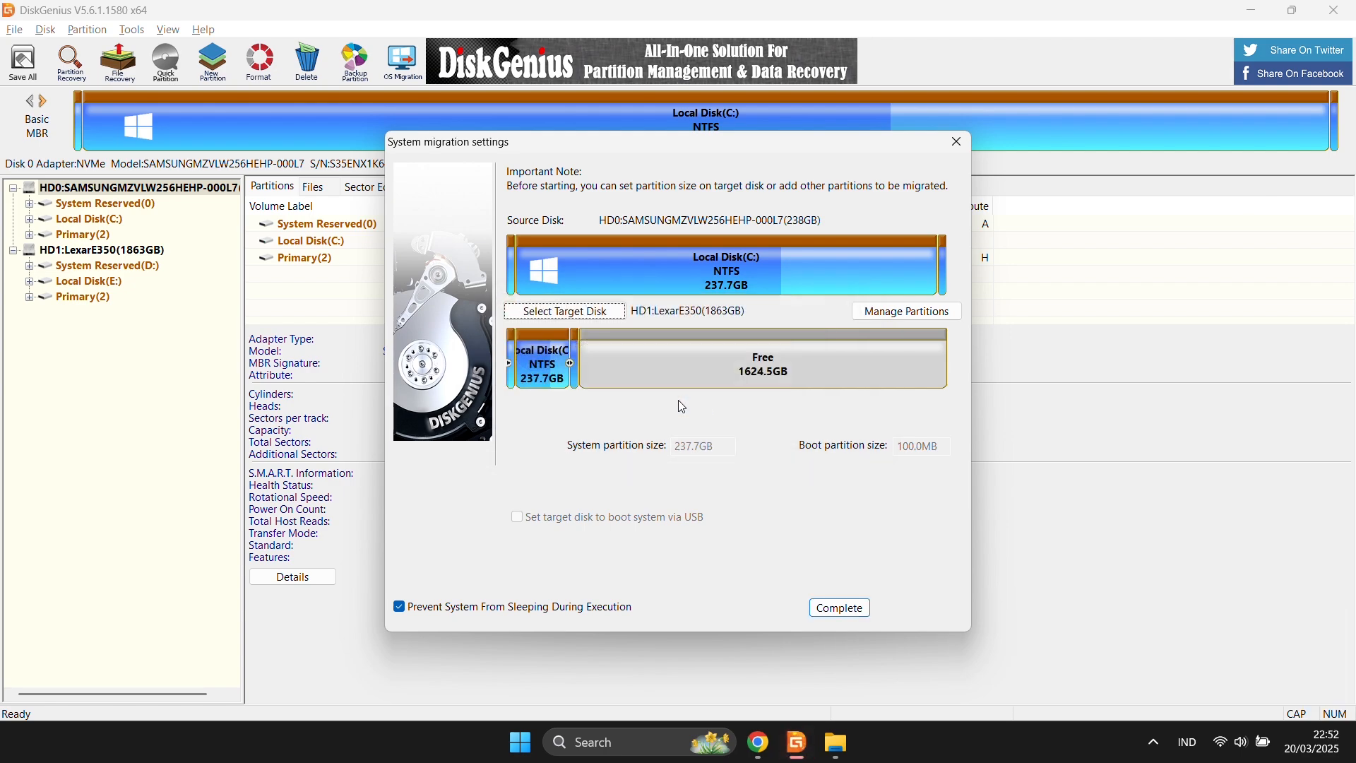
{"action": "left_click", "coordinate": [958, 143]}
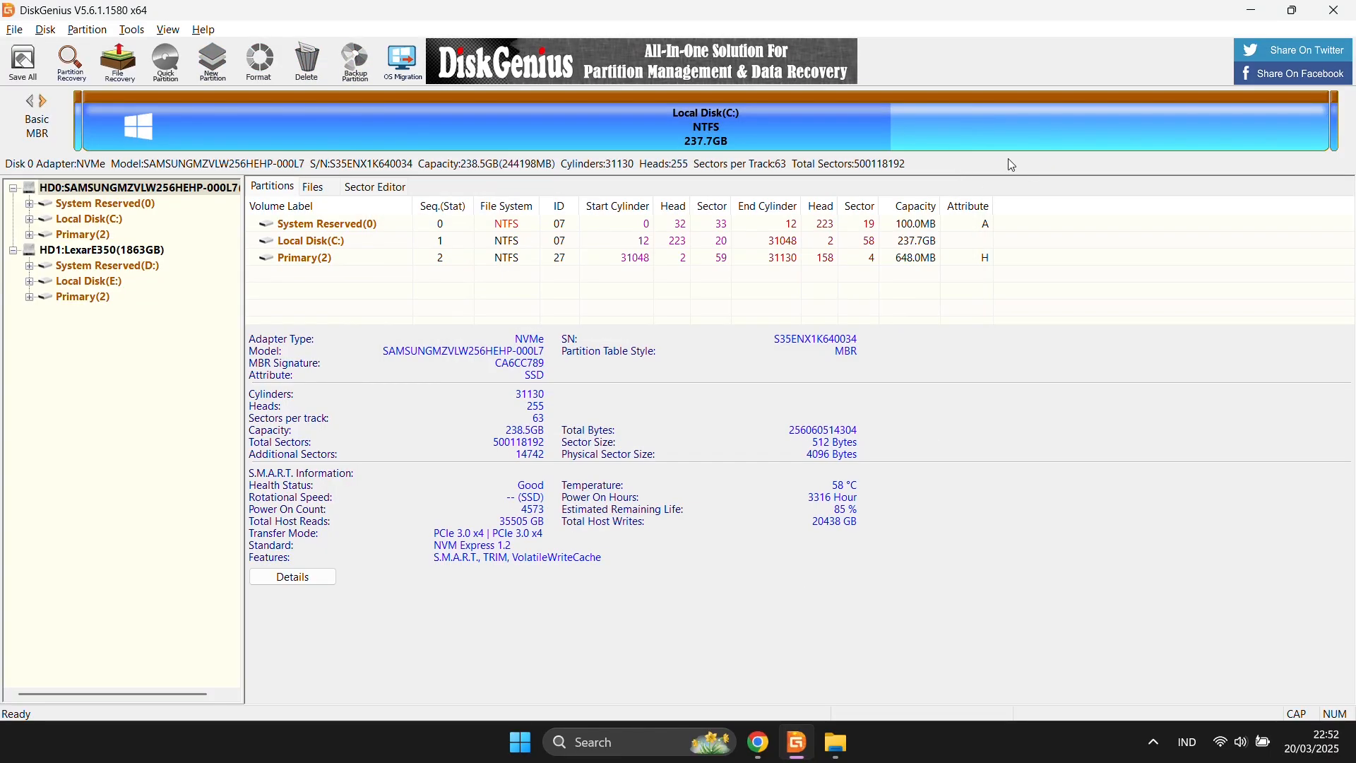
{"action": "left_click", "coordinate": [1336, 12]}
Step: Show the drives in File Explorer, search Windows for "disk management", and open Disk Management
{"action": "left_click", "coordinate": [817, 745]}
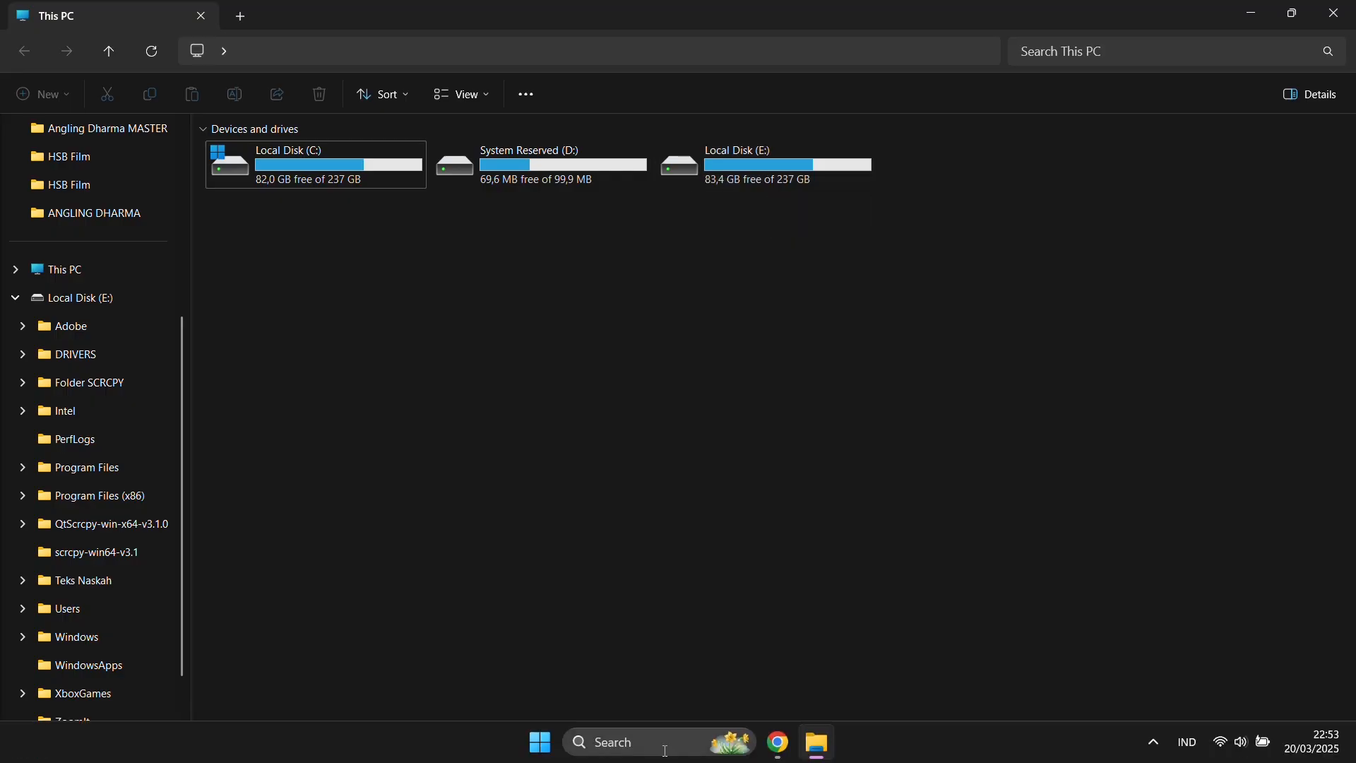
{"action": "left_click", "coordinate": [655, 749]}
{"action": "type", "text": "disk management"}
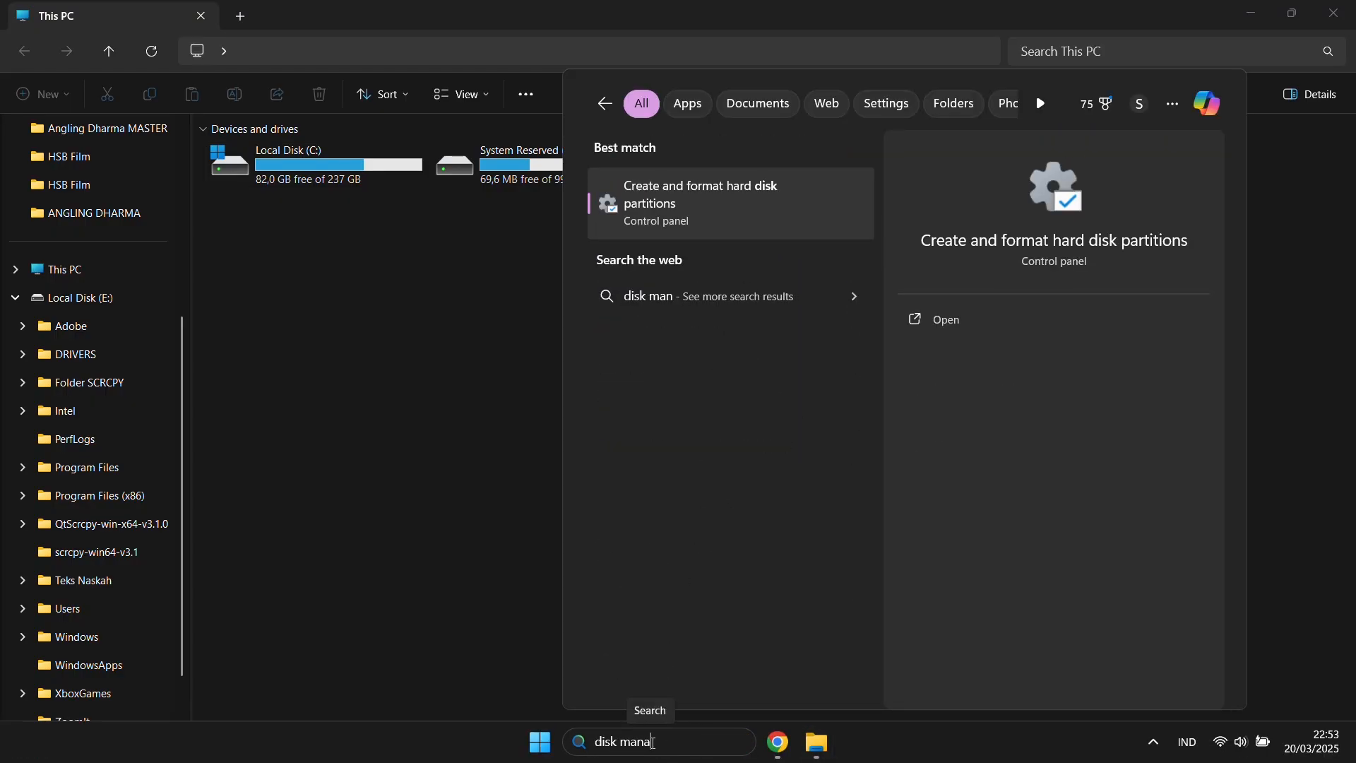
{"action": "left_click", "coordinate": [756, 228]}
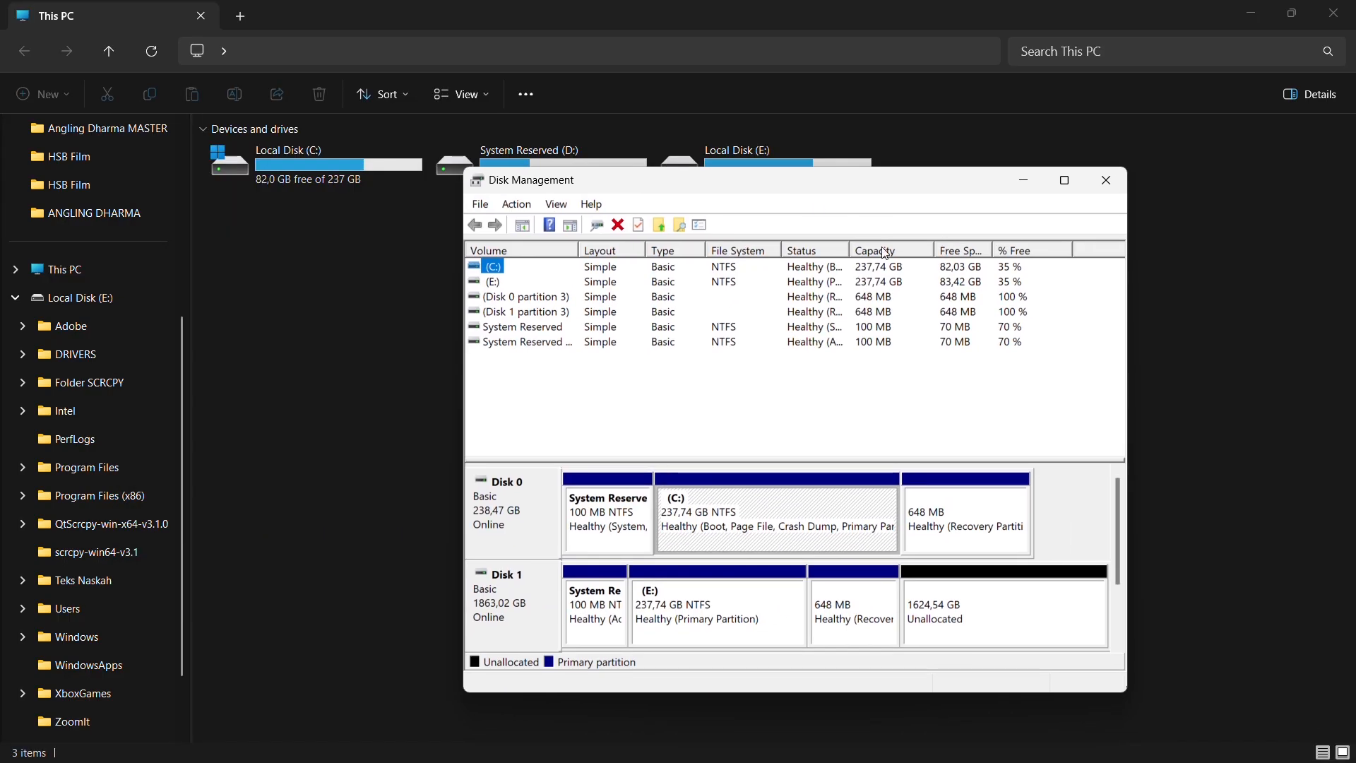
Step: Examine the migrated system reserved, E: and recovery partitions on Disk 1
{"action": "left_click", "coordinate": [685, 616]}
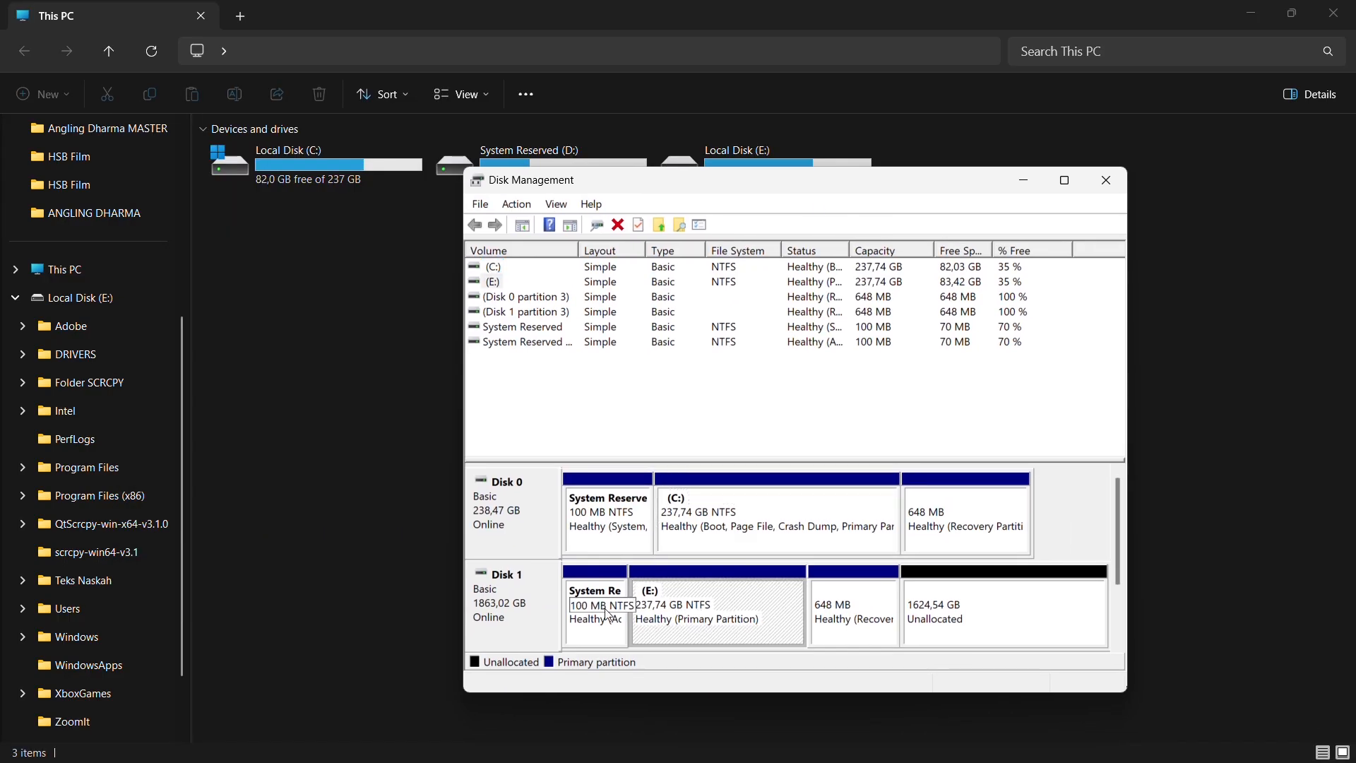
{"action": "left_click", "coordinate": [604, 631]}
{"action": "left_click", "coordinate": [842, 606]}
{"action": "left_click", "coordinate": [733, 618]}
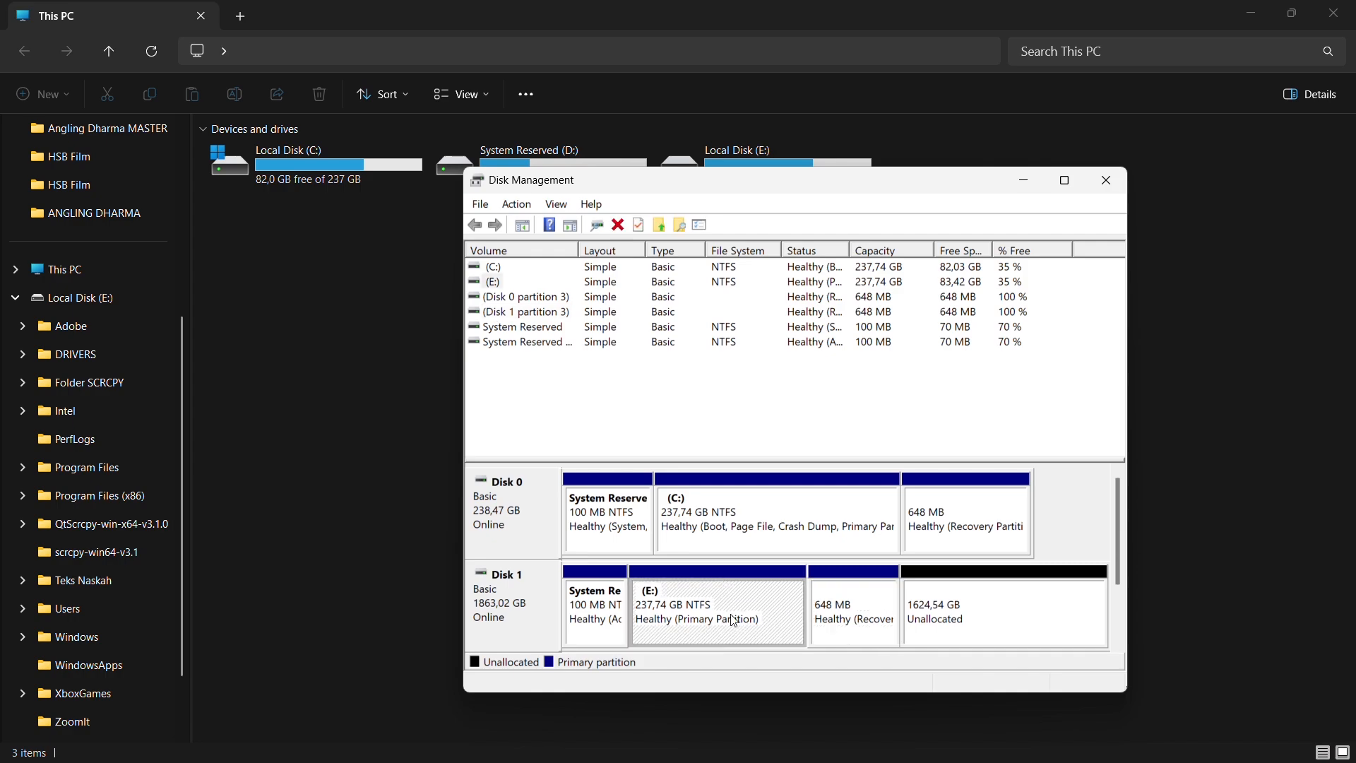
{"action": "left_click", "coordinate": [854, 608]}
{"action": "left_click", "coordinate": [602, 614]}
Step: Start a new simple volume on Disk 1's unallocated space with a size of 1400000 MB
{"action": "left_click", "coordinate": [941, 642]}
{"action": "right_click", "coordinate": [997, 606]}
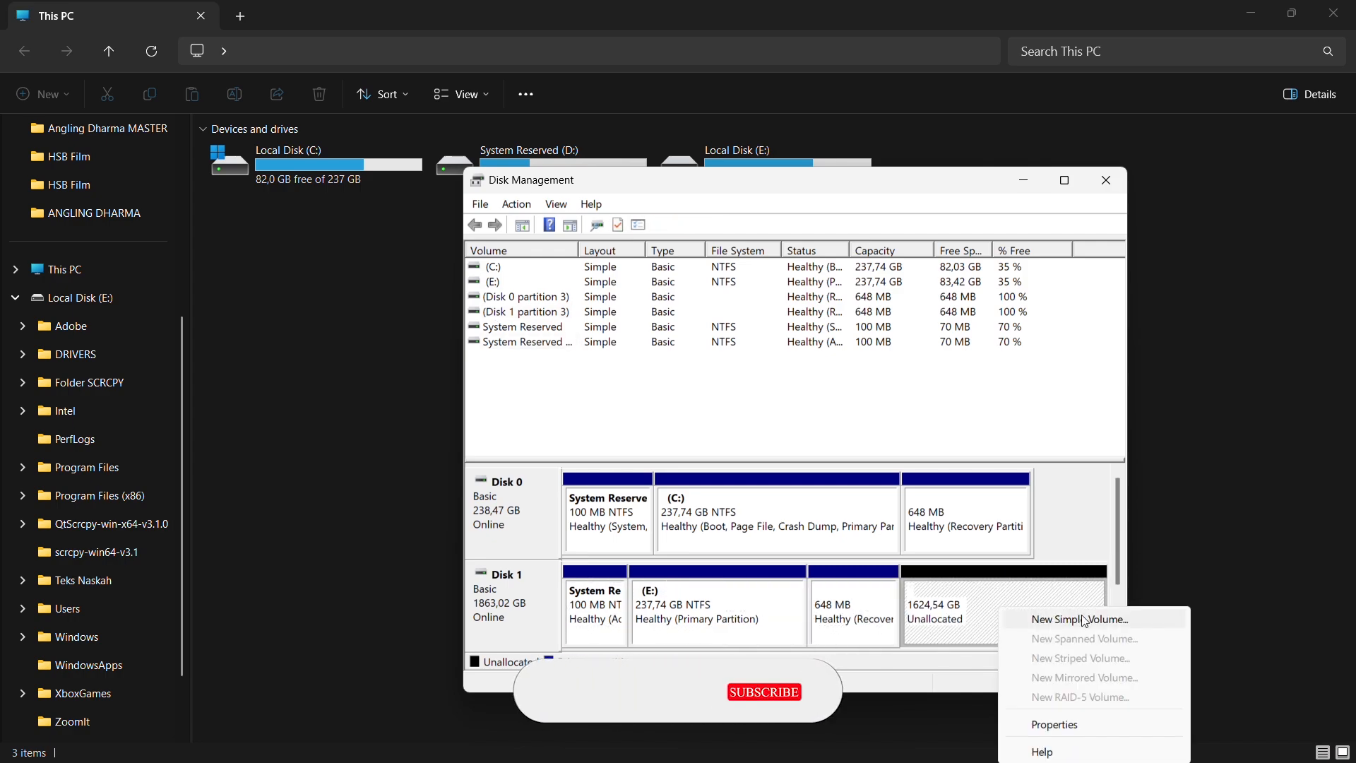
{"action": "left_click", "coordinate": [1059, 614]}
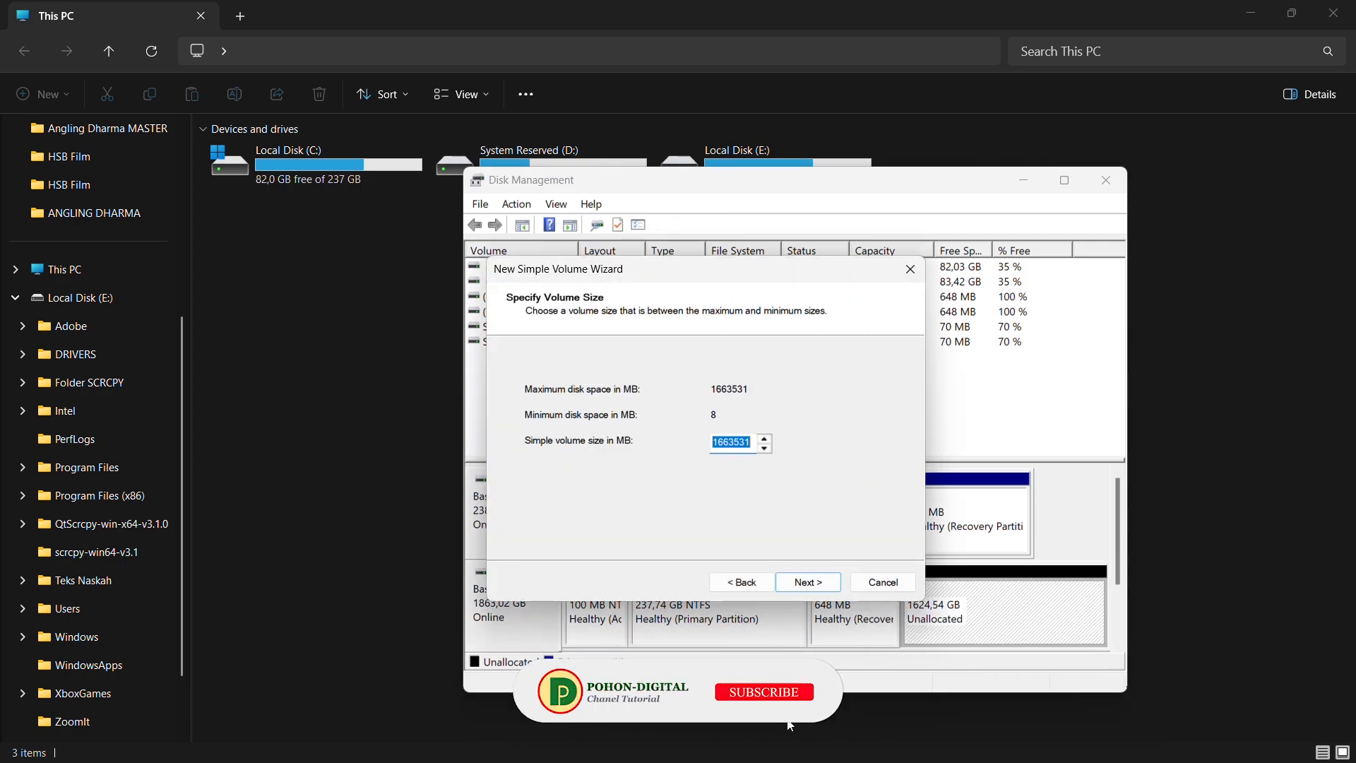
{"action": "type", "text": "1400000"}
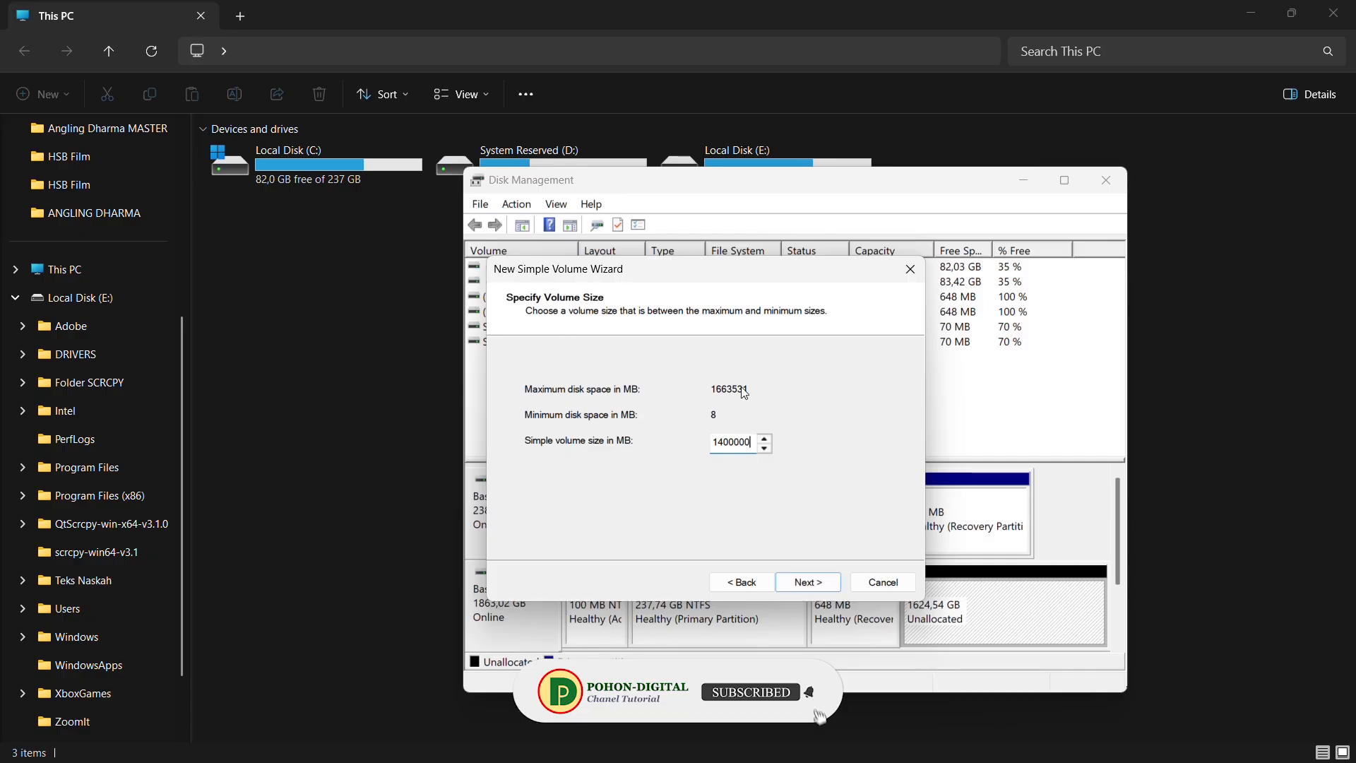
{"action": "left_click", "coordinate": [815, 583]}
Step: Assign drive letter A, label the volume "Data", and finish creating it as quick-formatted NTFS
{"action": "left_click", "coordinate": [782, 390]}
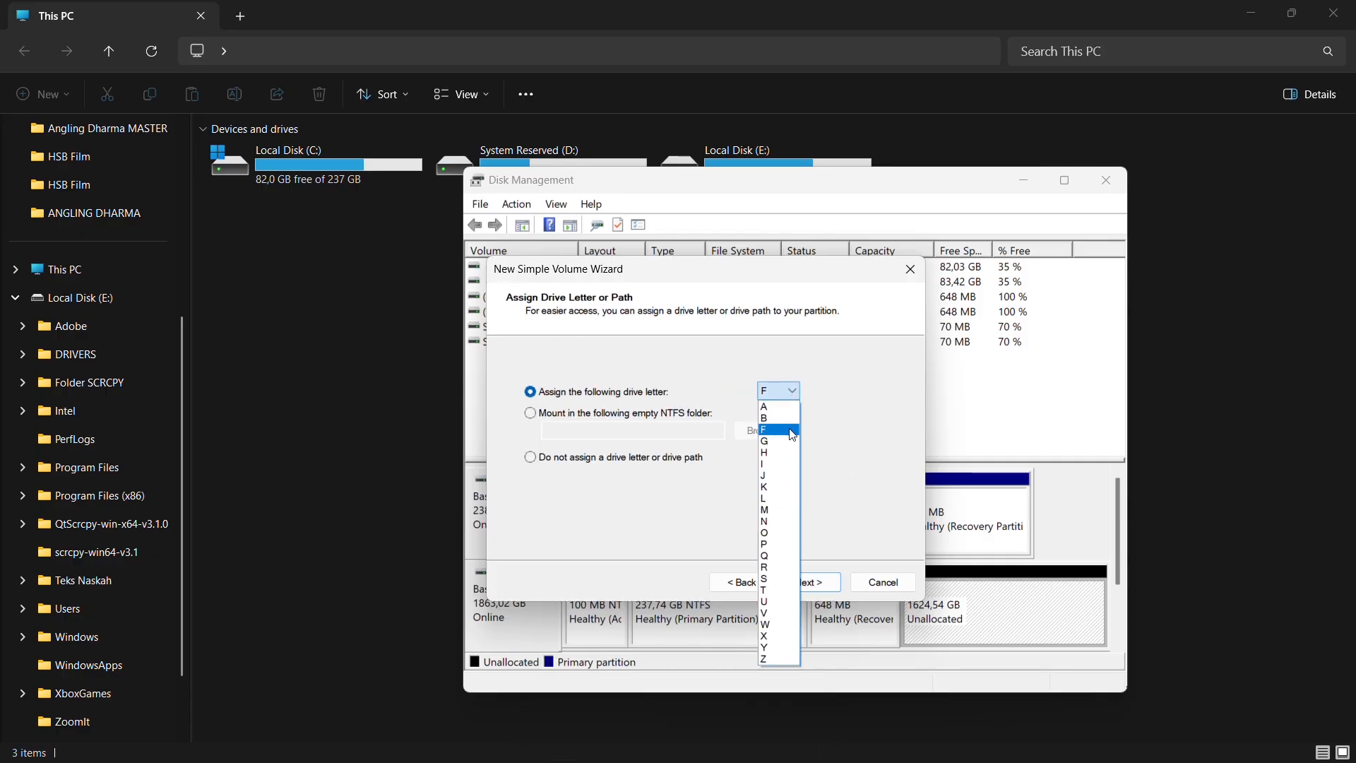
{"action": "left_click", "coordinate": [774, 419]}
{"action": "left_click", "coordinate": [812, 581]}
{"action": "type", "text": "Da"}
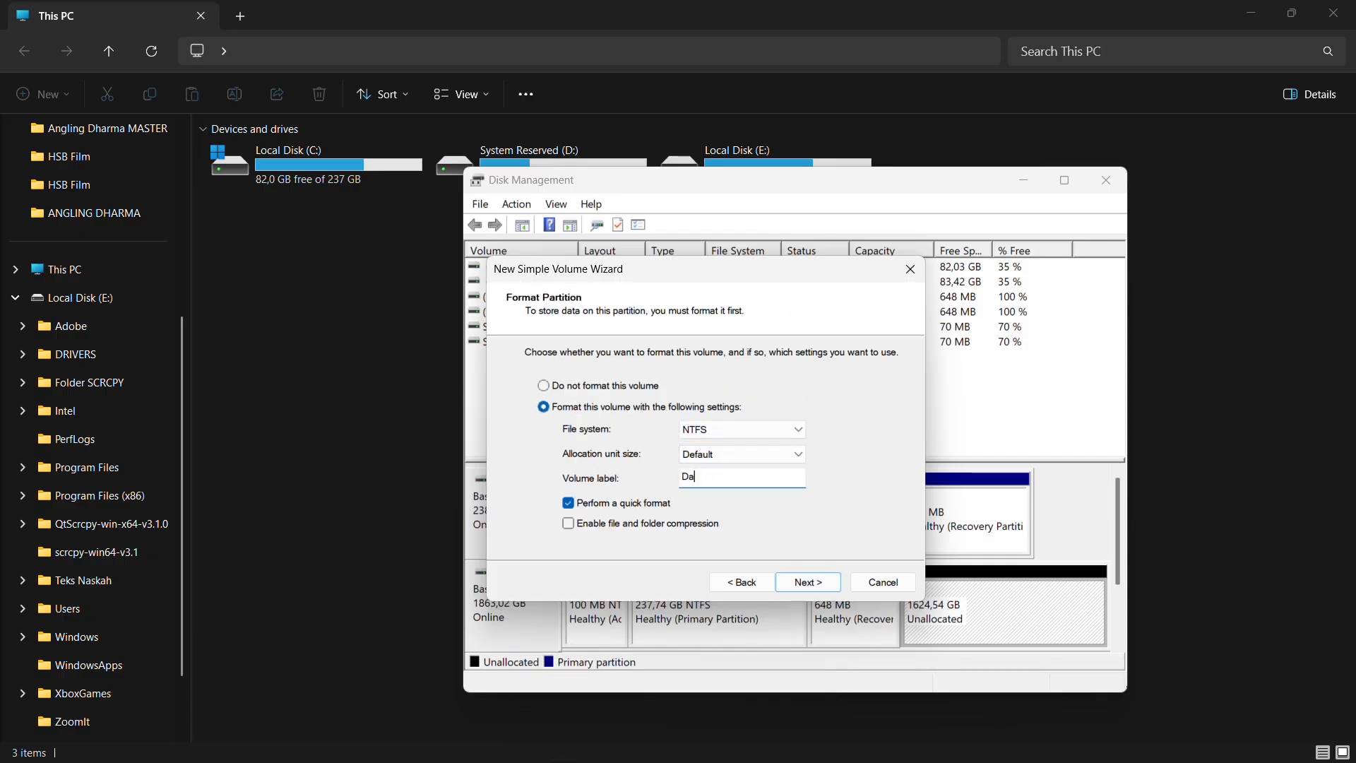
{"action": "left_click", "coordinate": [808, 583]}
{"action": "left_click", "coordinate": [808, 583]}
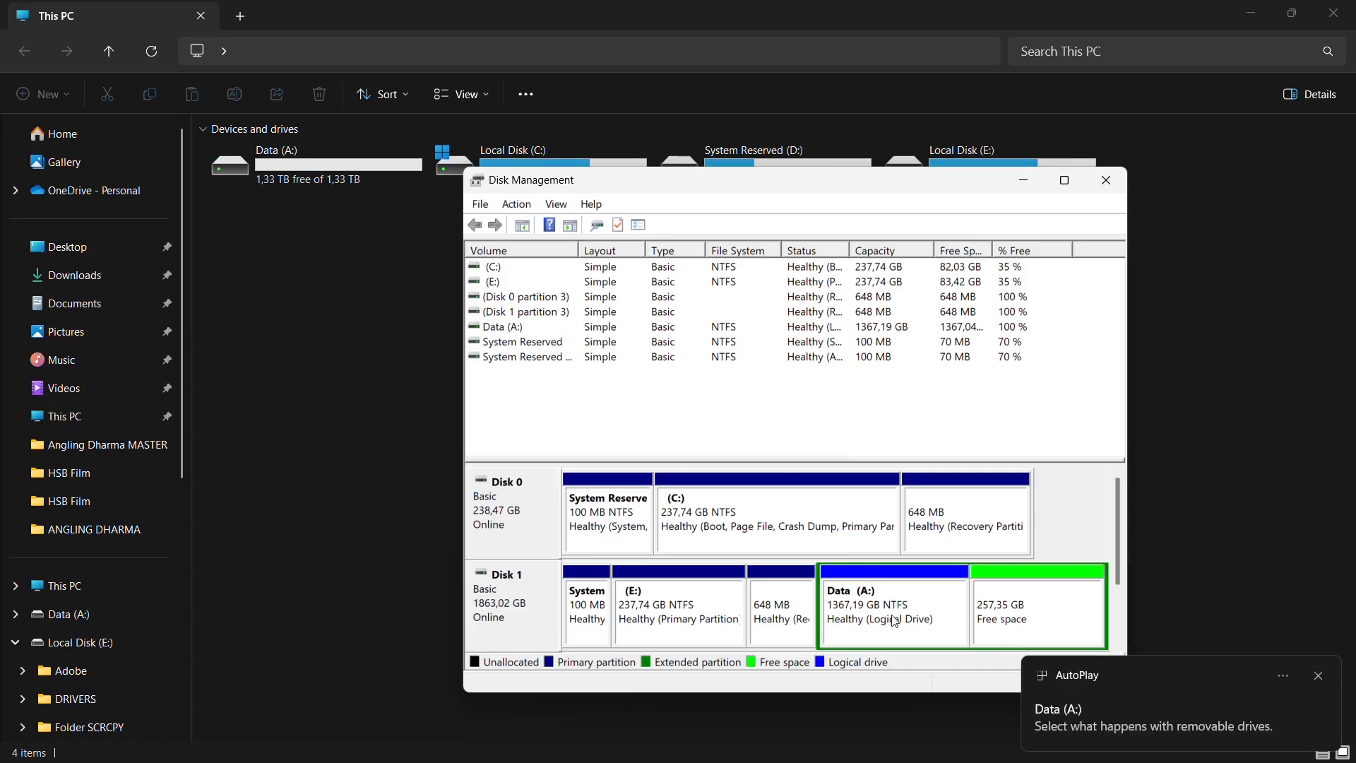
Step: Start another simple volume on Disk 1's remaining free space, using the full 263530 MB
{"action": "left_click", "coordinate": [926, 624]}
{"action": "left_click", "coordinate": [1004, 623]}
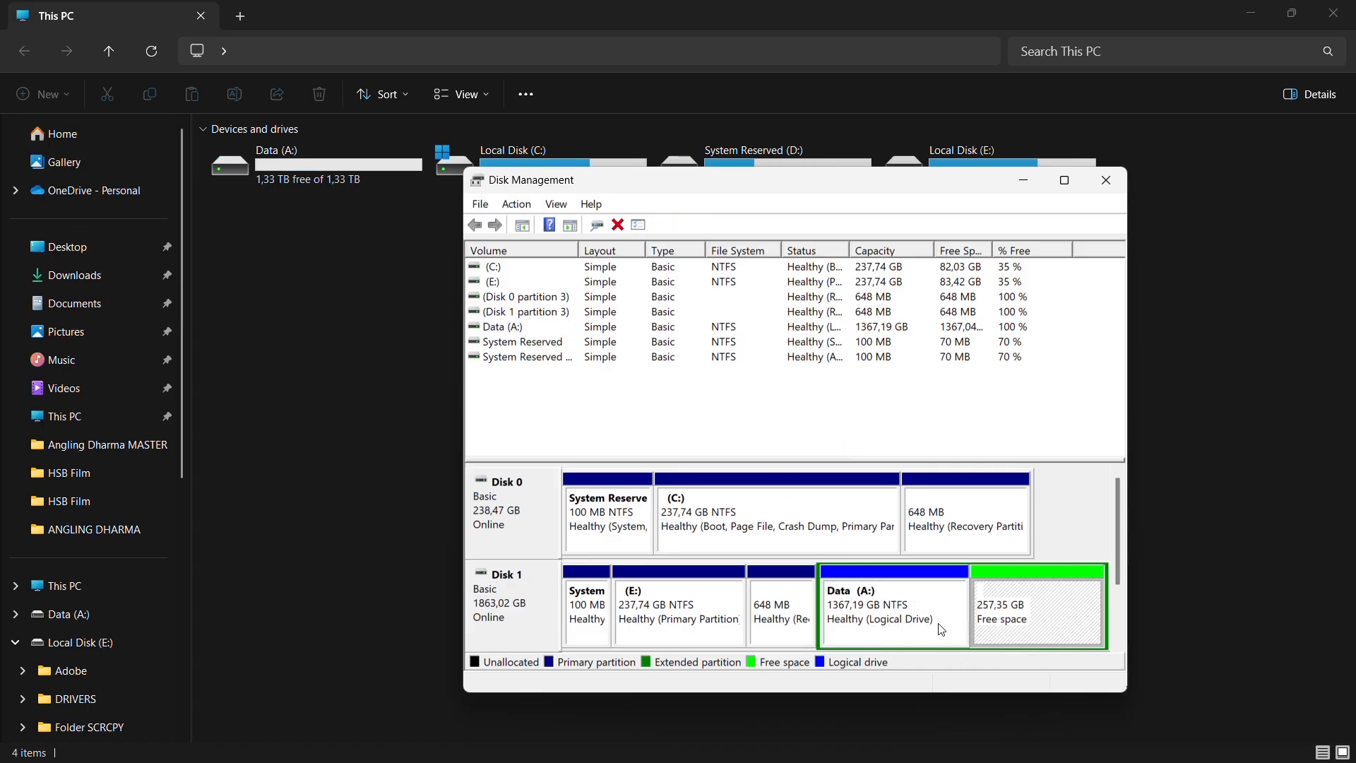
{"action": "left_click_drag", "start_coordinate": [893, 188], "coordinate": [895, 245]}
{"action": "right_click", "coordinate": [1042, 667]}
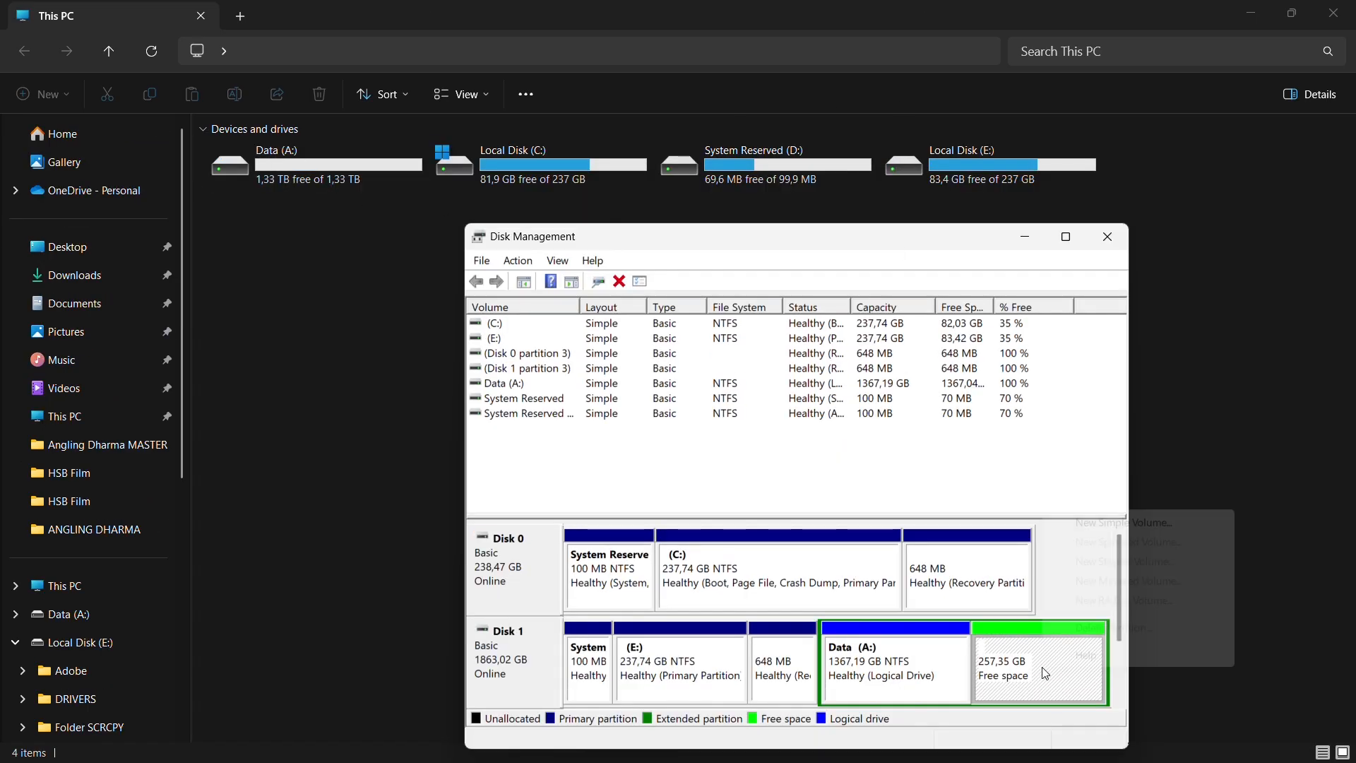
{"action": "left_click", "coordinate": [1119, 524]}
{"action": "left_click", "coordinate": [812, 637]}
{"action": "left_click", "coordinate": [811, 637]}
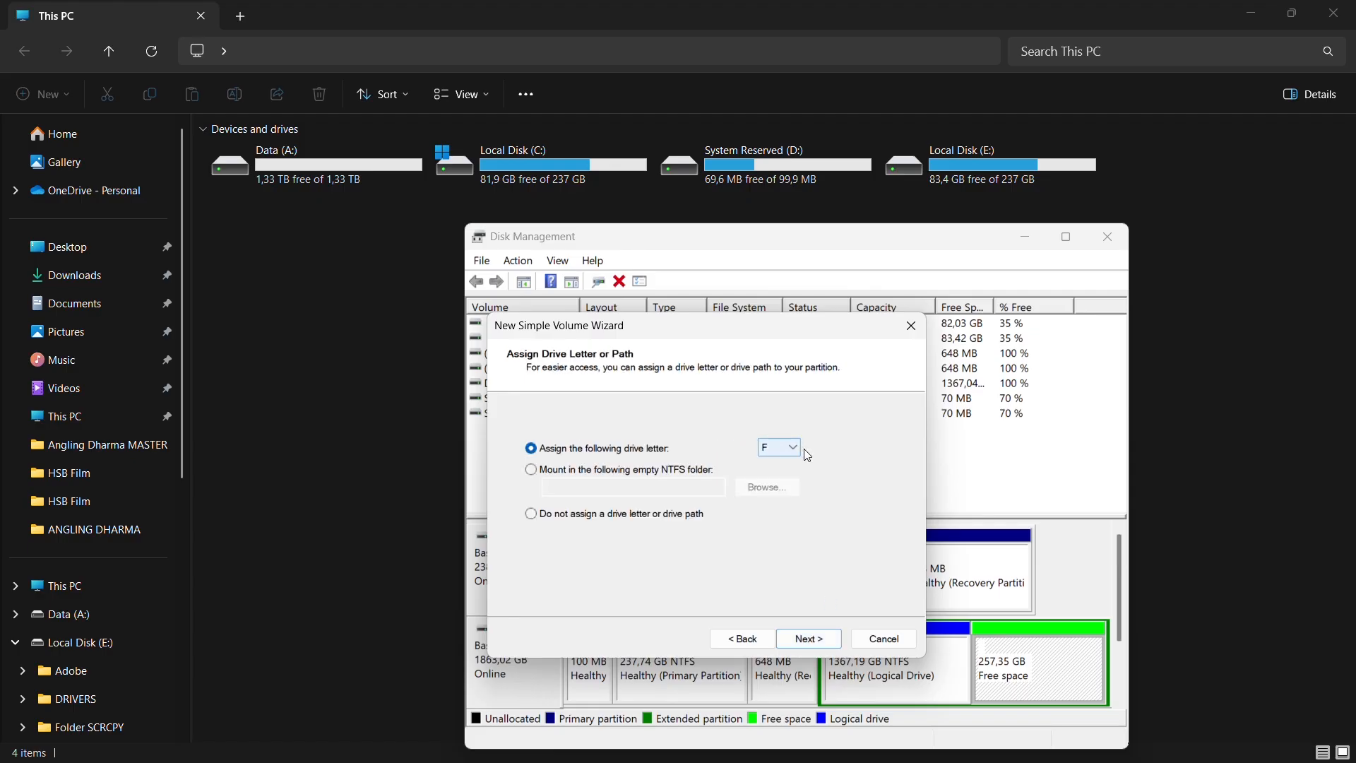
Step: Assign drive letter B, label the volume "Transfer", finish creating it as quick-formatted NTFS, and close Disk Management
{"action": "left_click", "coordinate": [809, 638]}
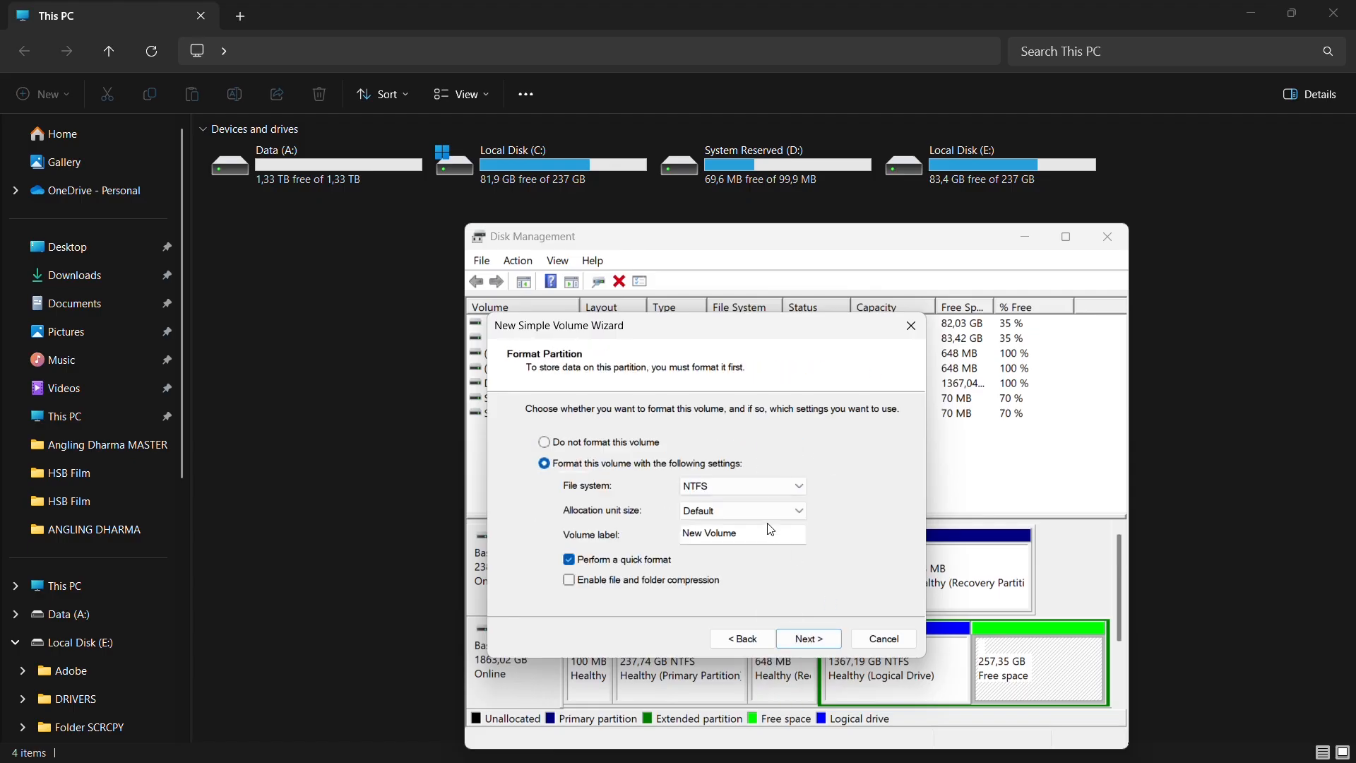
{"action": "key", "text": "Return"}
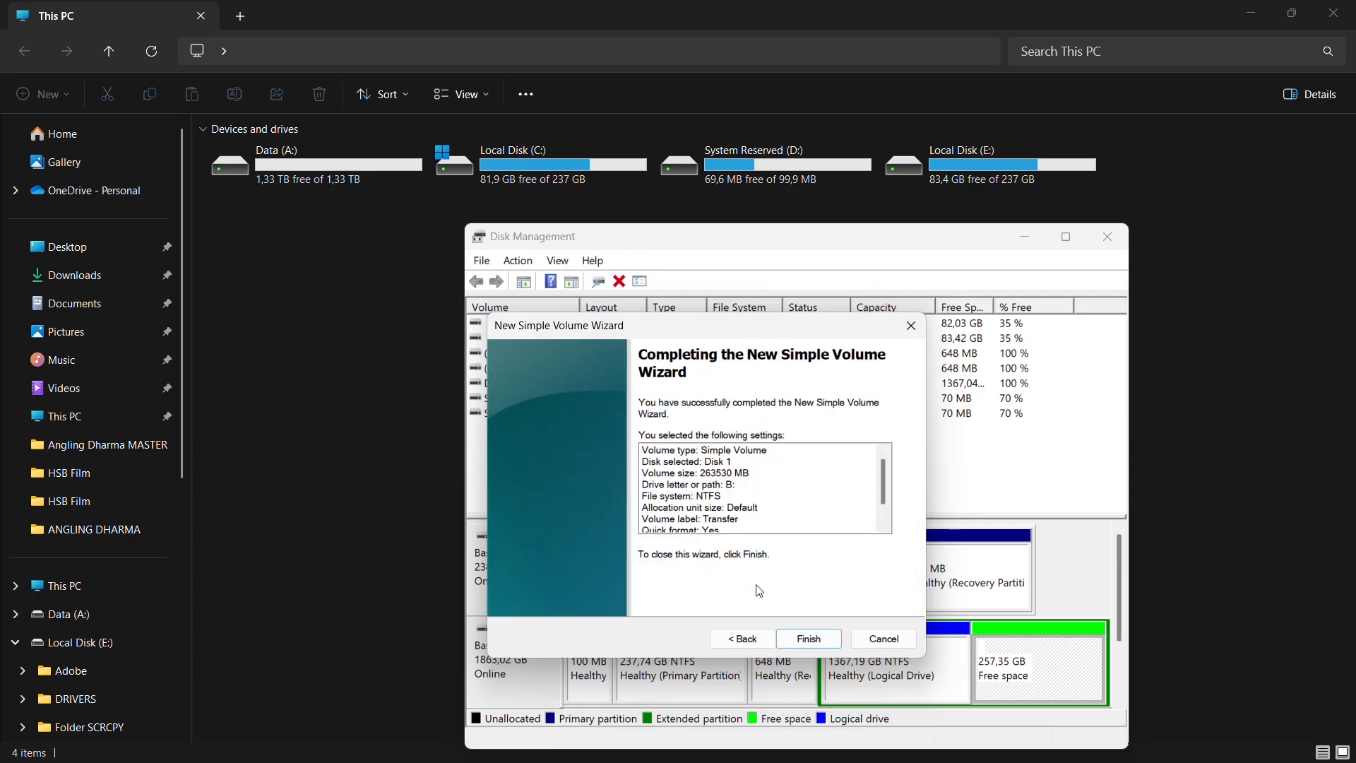
{"action": "left_click", "coordinate": [808, 637]}
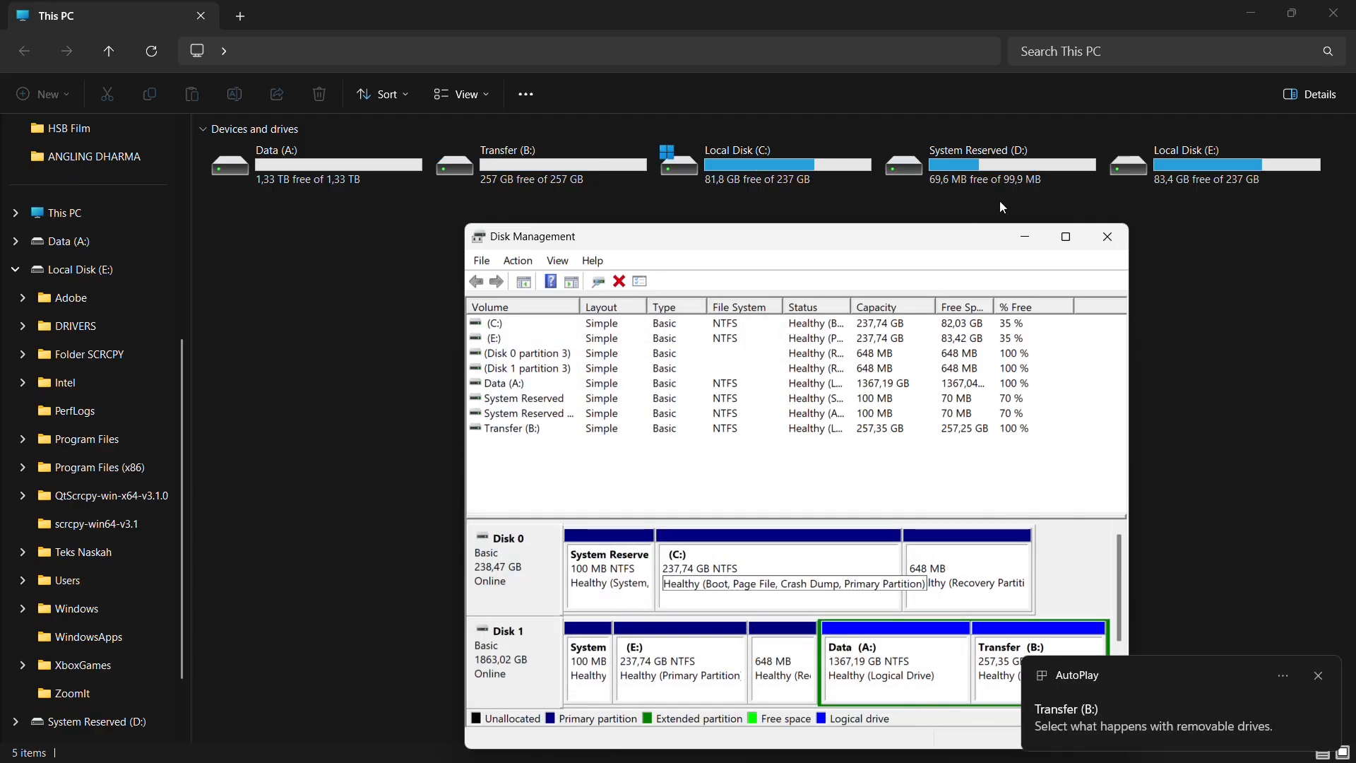
{"action": "left_click", "coordinate": [1125, 237]}
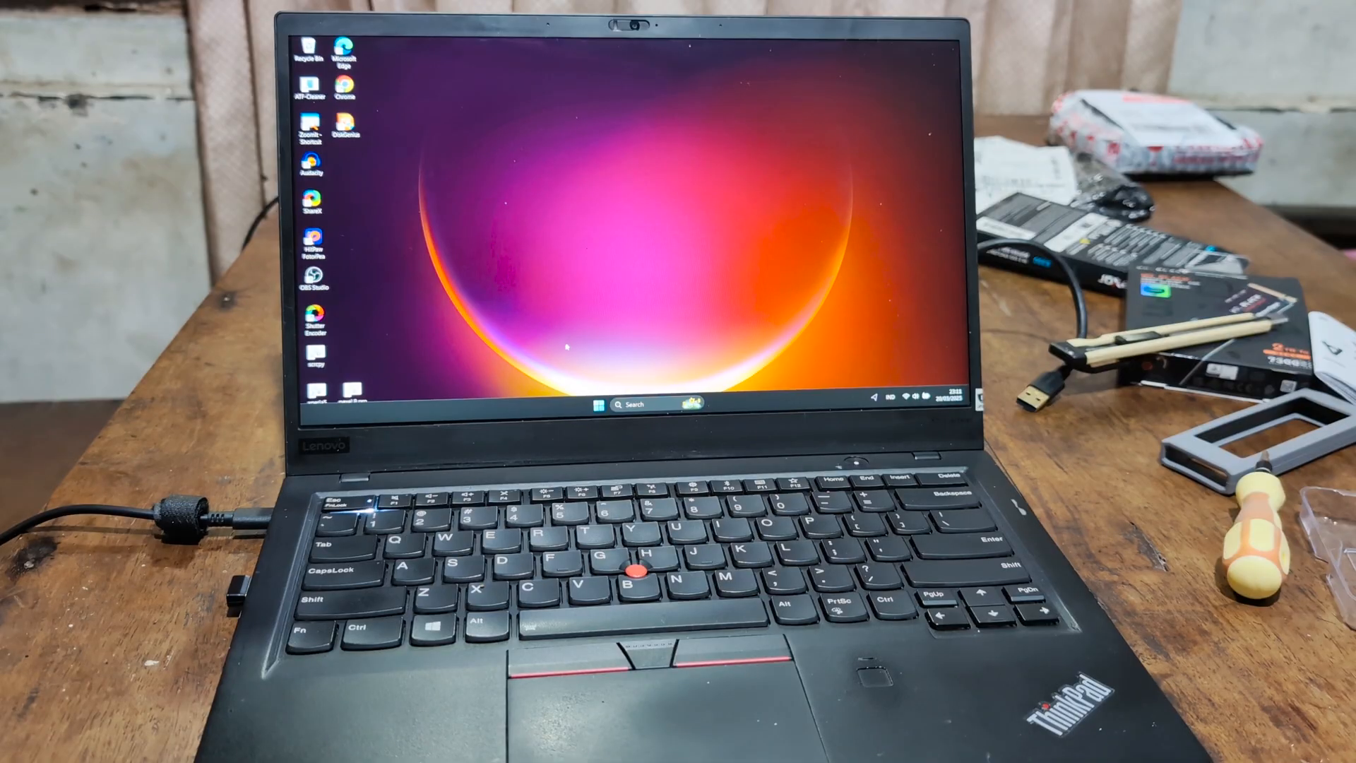
{"action": "left_click", "coordinate": [598, 406]}
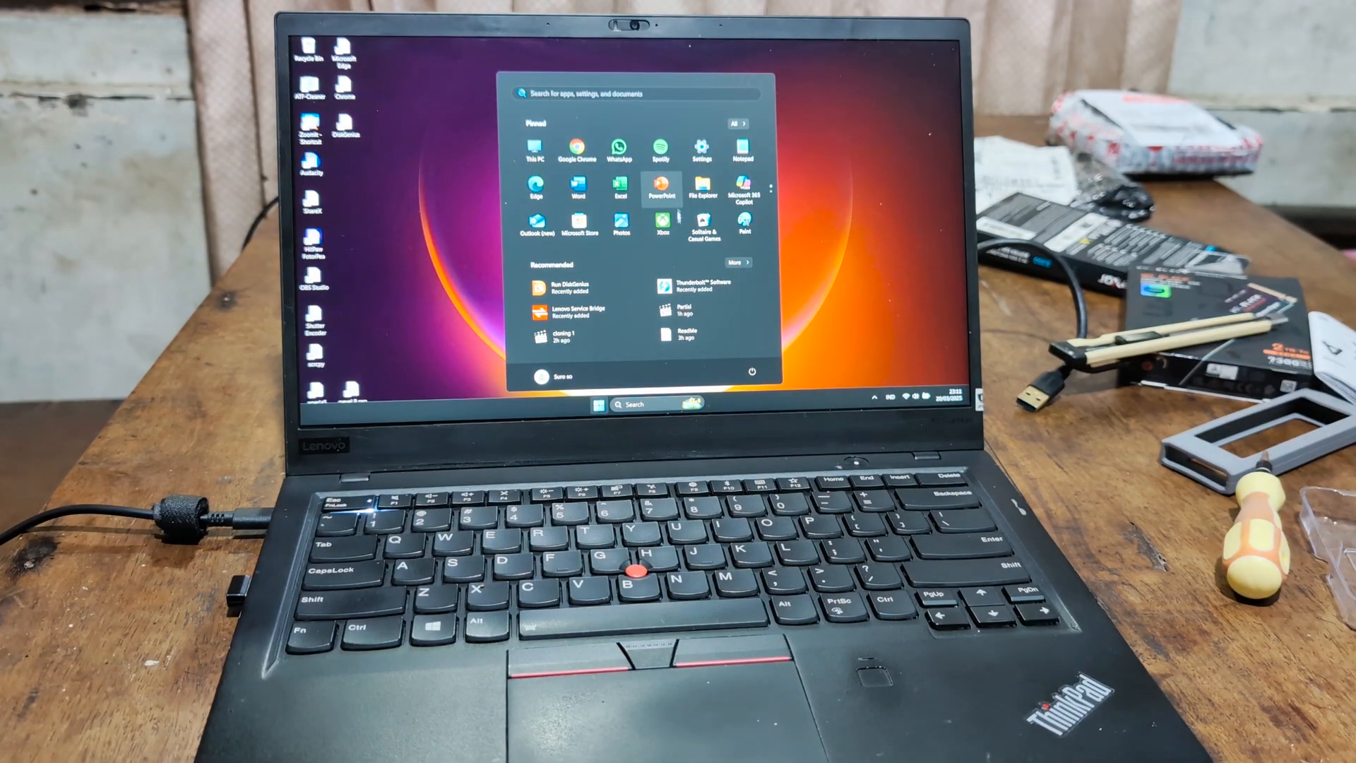
{"action": "scroll", "coordinate": [679, 233], "scroll_direction": "down", "scroll_amount": 1}
{"action": "scroll", "coordinate": [680, 234], "scroll_direction": "up", "scroll_amount": 1}
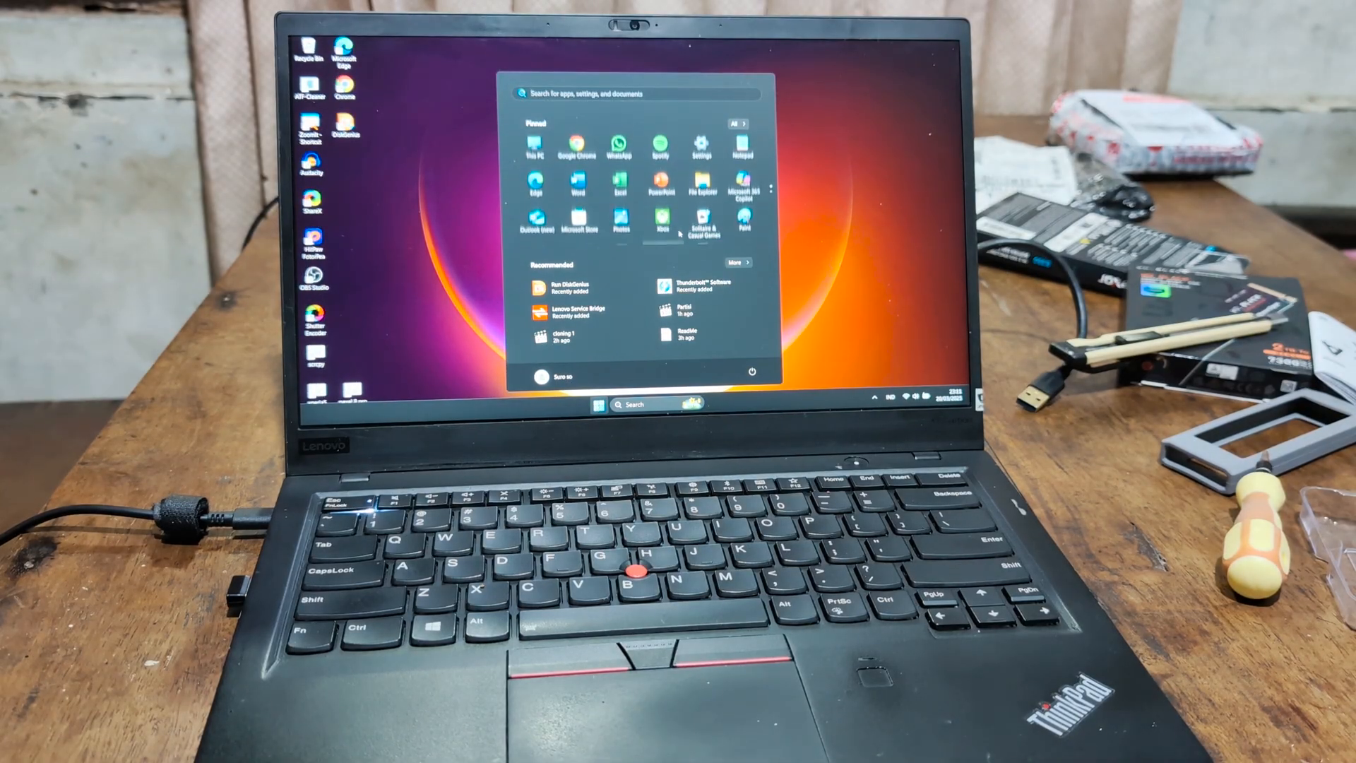
{"action": "left_click", "coordinate": [845, 188]}
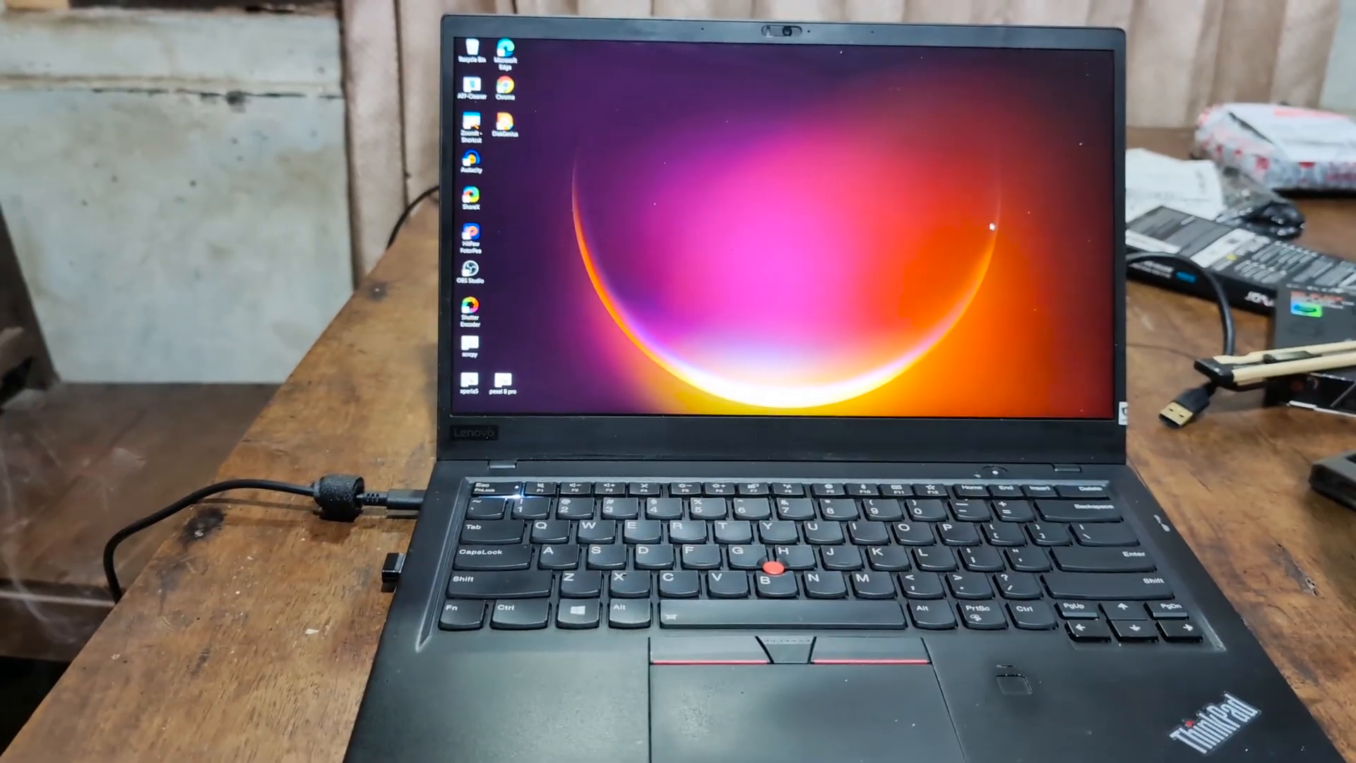